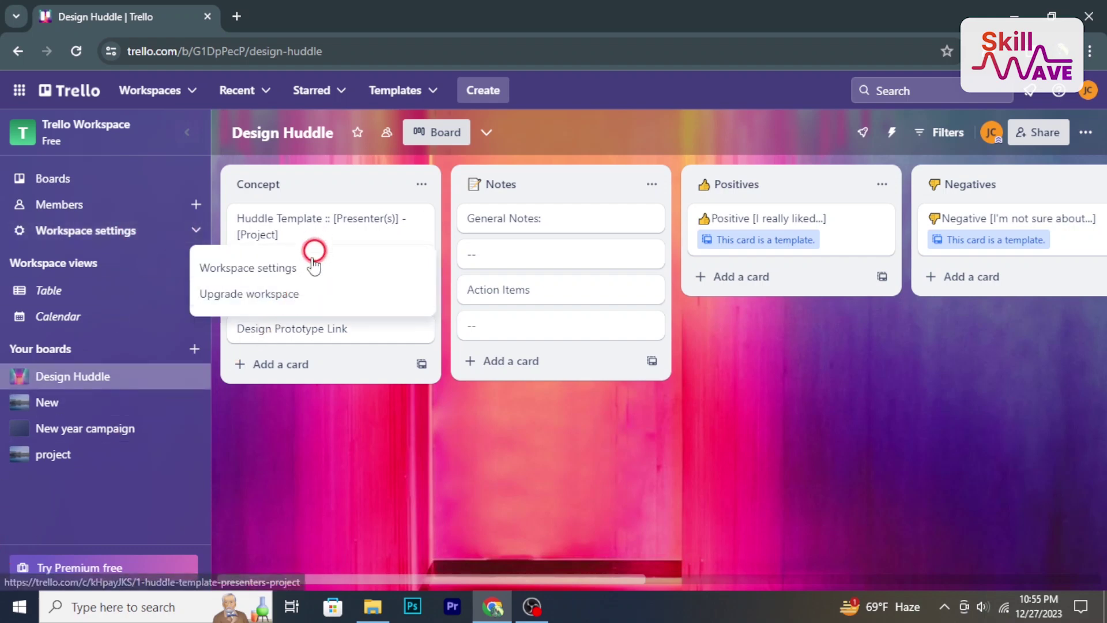
Look at the workspace calendar view and account menu, returning to the Design Huddle board
left_click(121, 315)
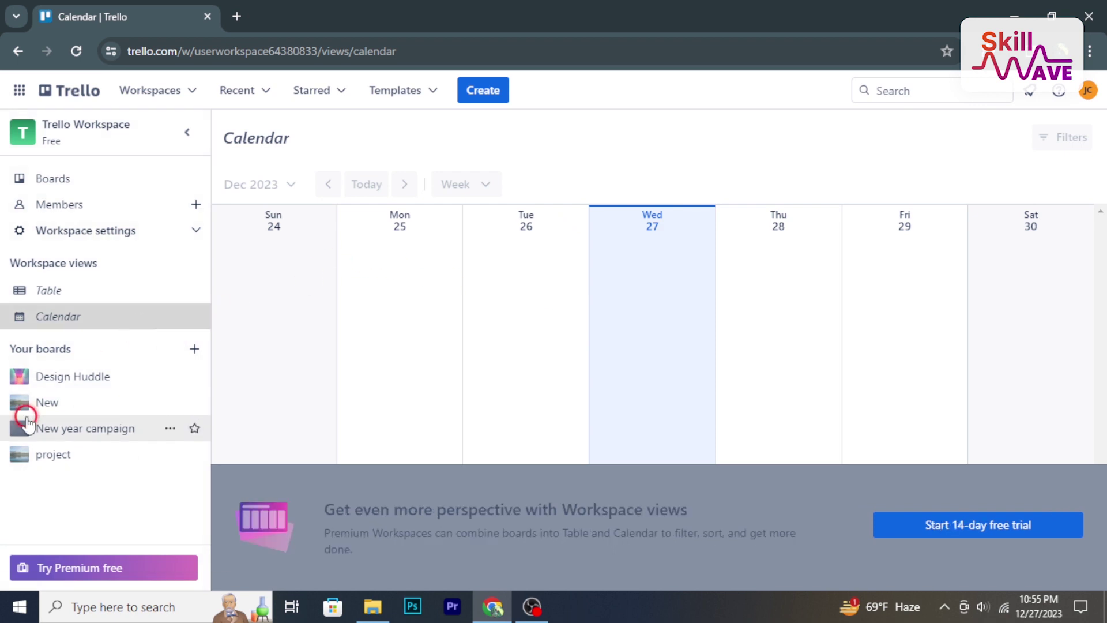
left_click(72, 376)
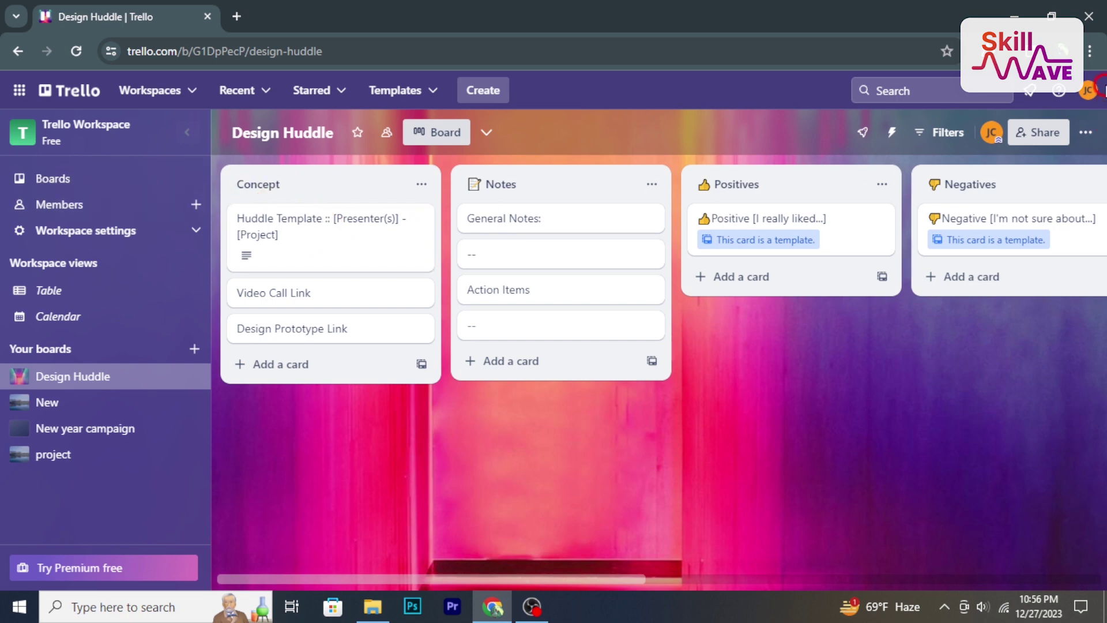
left_click(1088, 91)
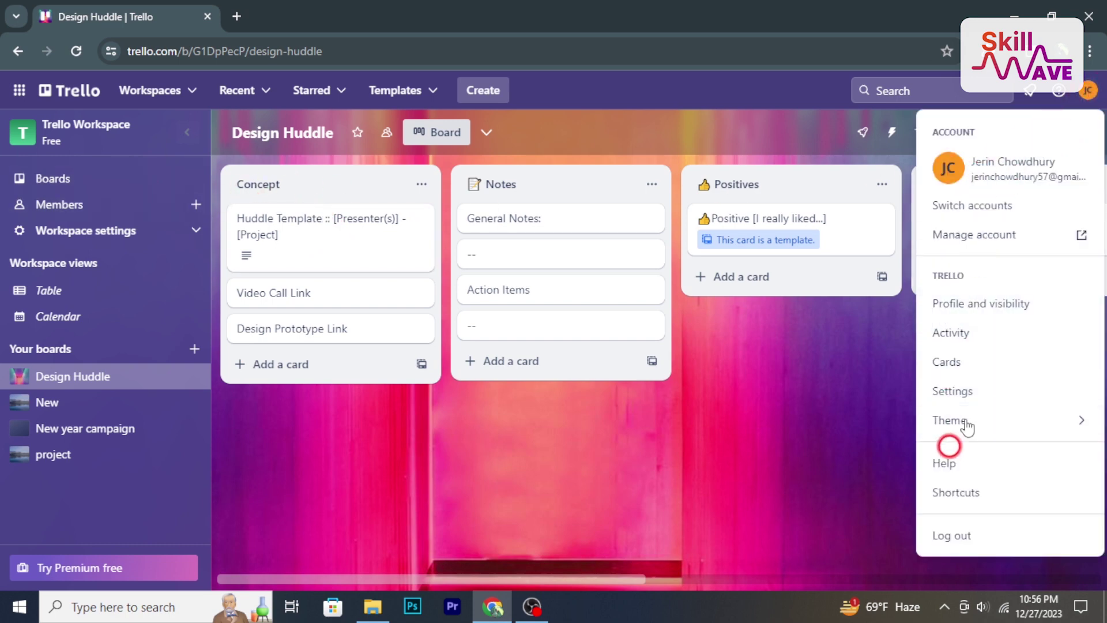
left_click(646, 115)
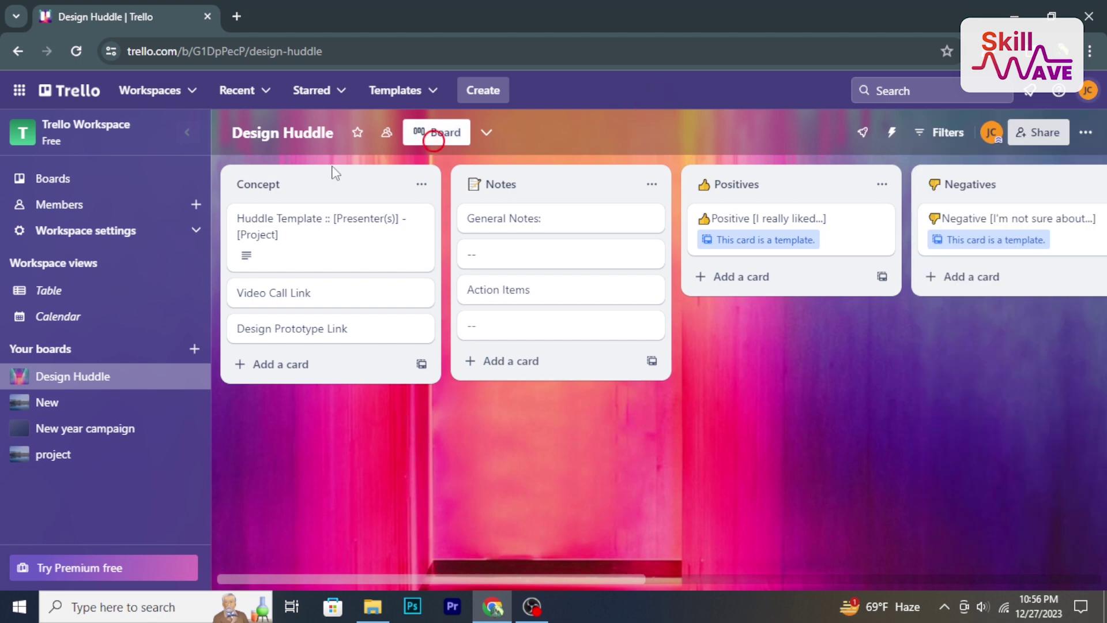
Create a board titled 'new project' with the dark second background image
left_click(195, 349)
left_click(283, 386)
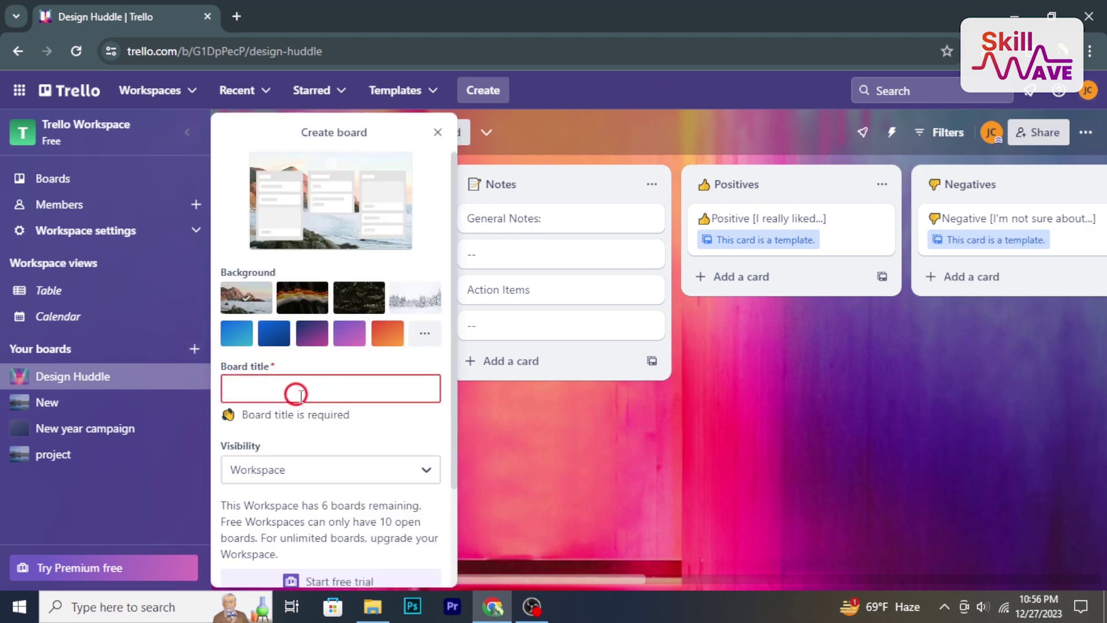
left_click(314, 380)
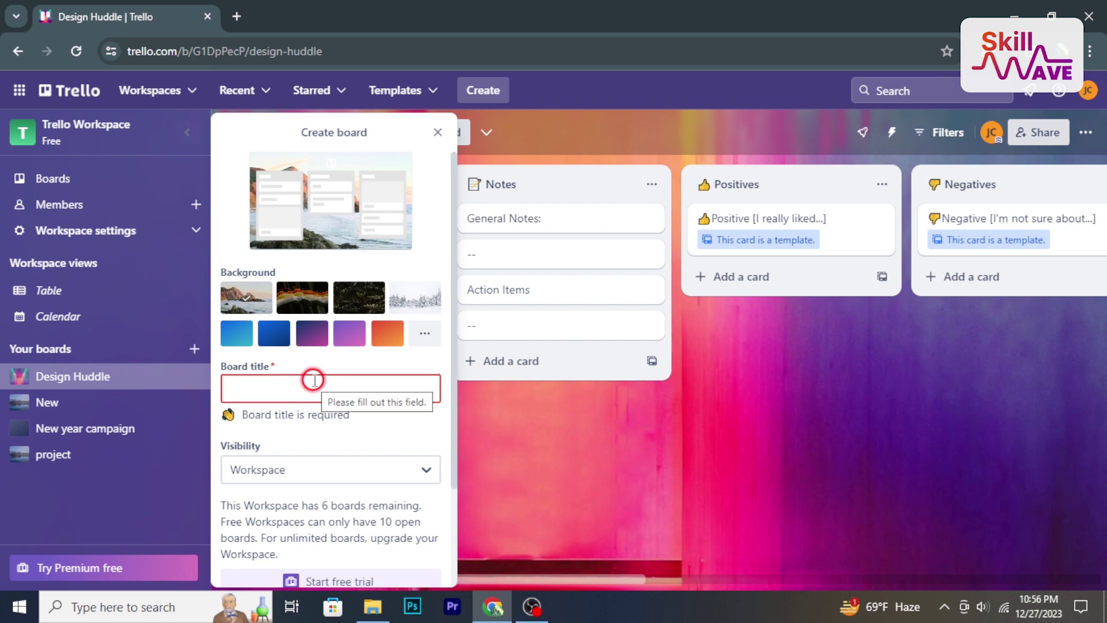
type("new proje")
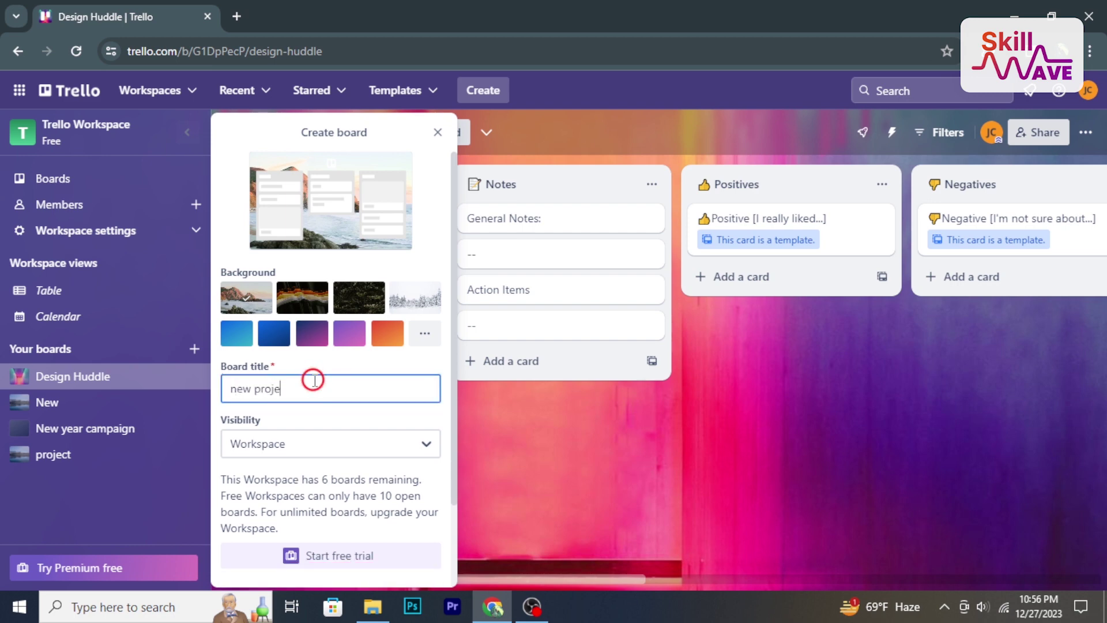
left_click(303, 297)
scroll(351, 375, "down", 2)
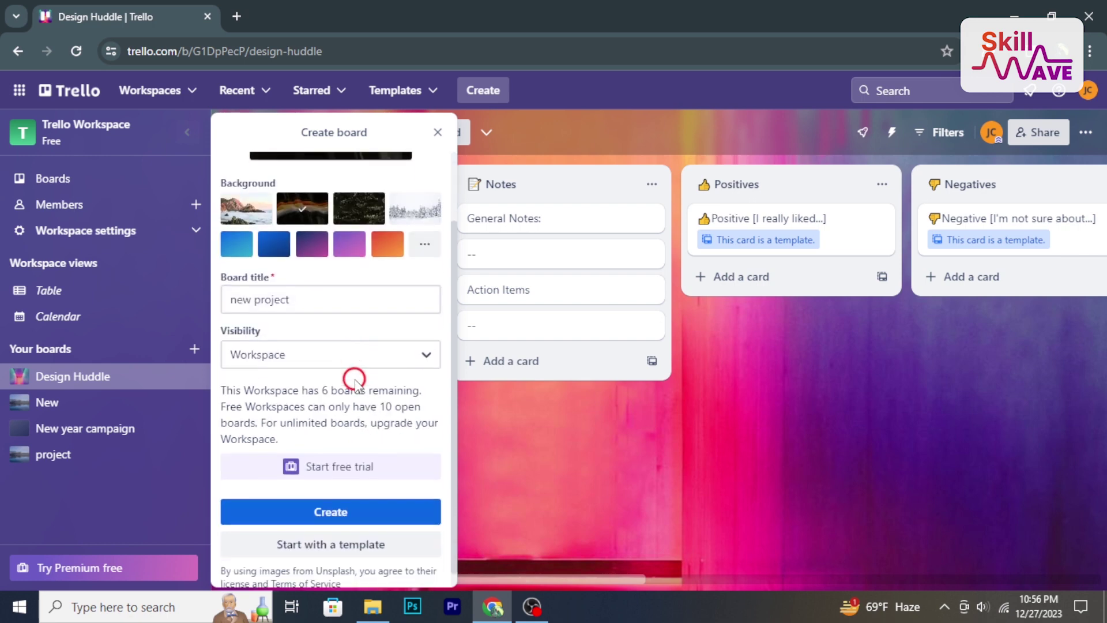
left_click(376, 501)
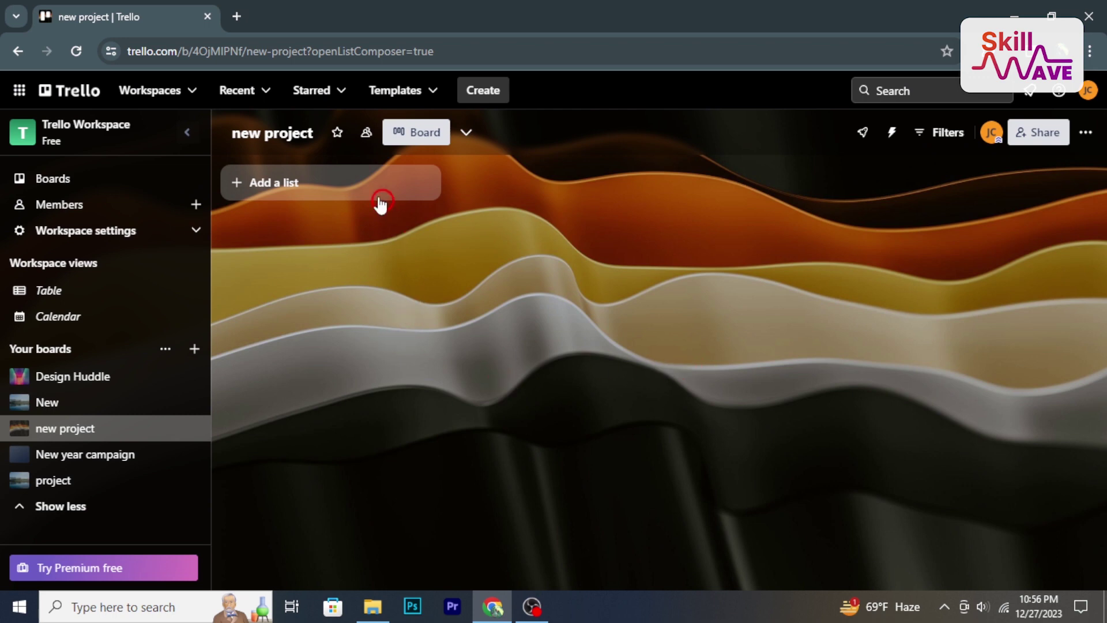
Add two lists, 'list 1' and 'list 2', to the board
left_click(301, 187)
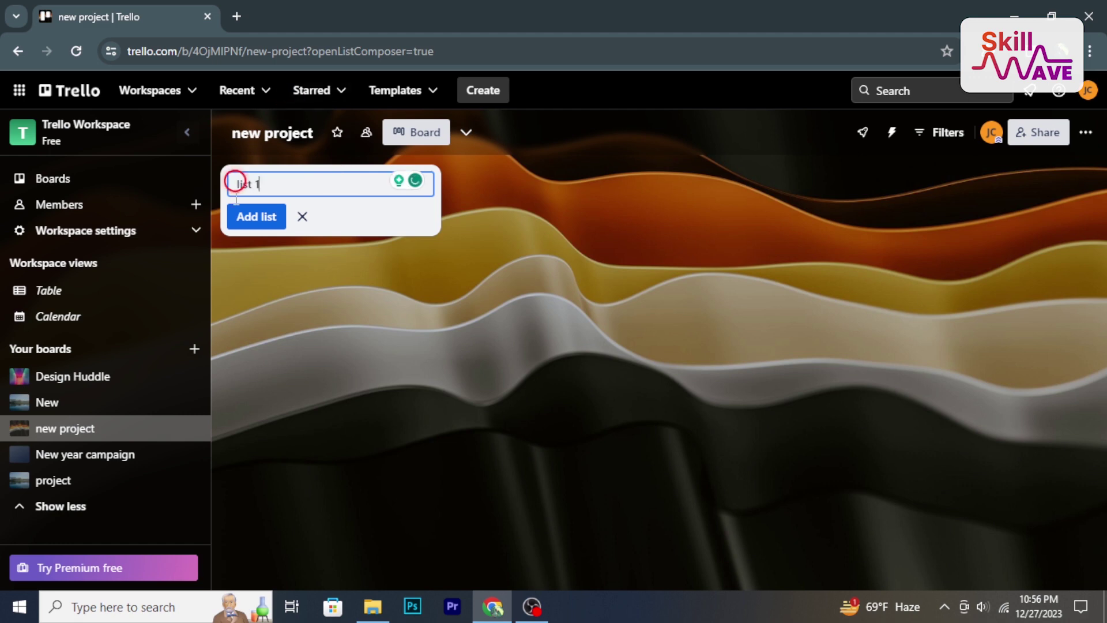
left_click(254, 218)
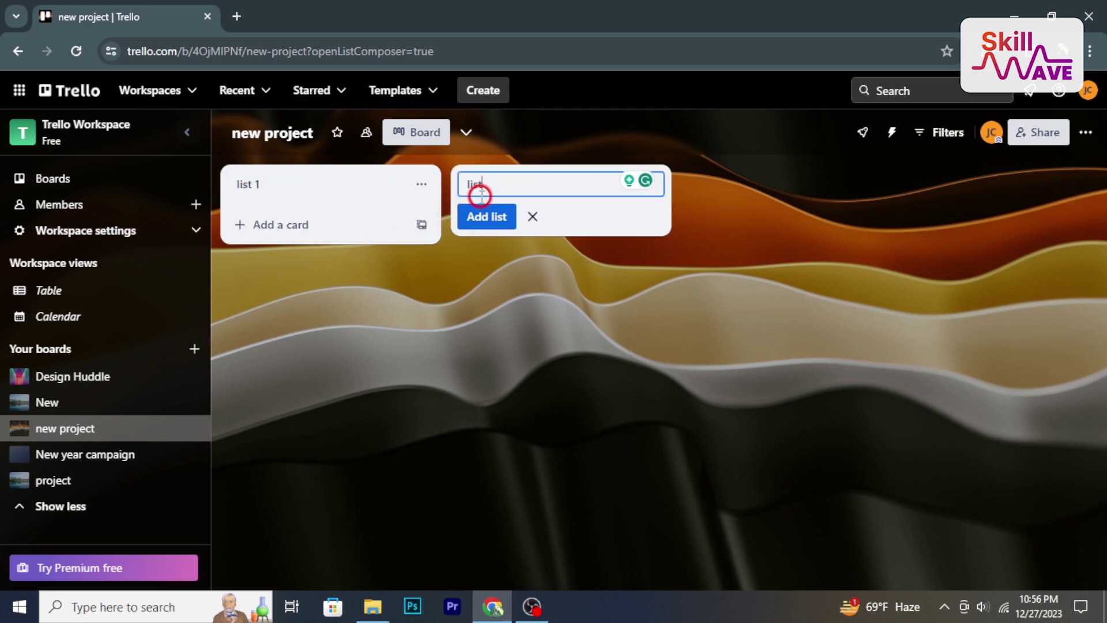
key("Return")
Add cards 'task 1' and 'task 2' to list 1
left_click(353, 228)
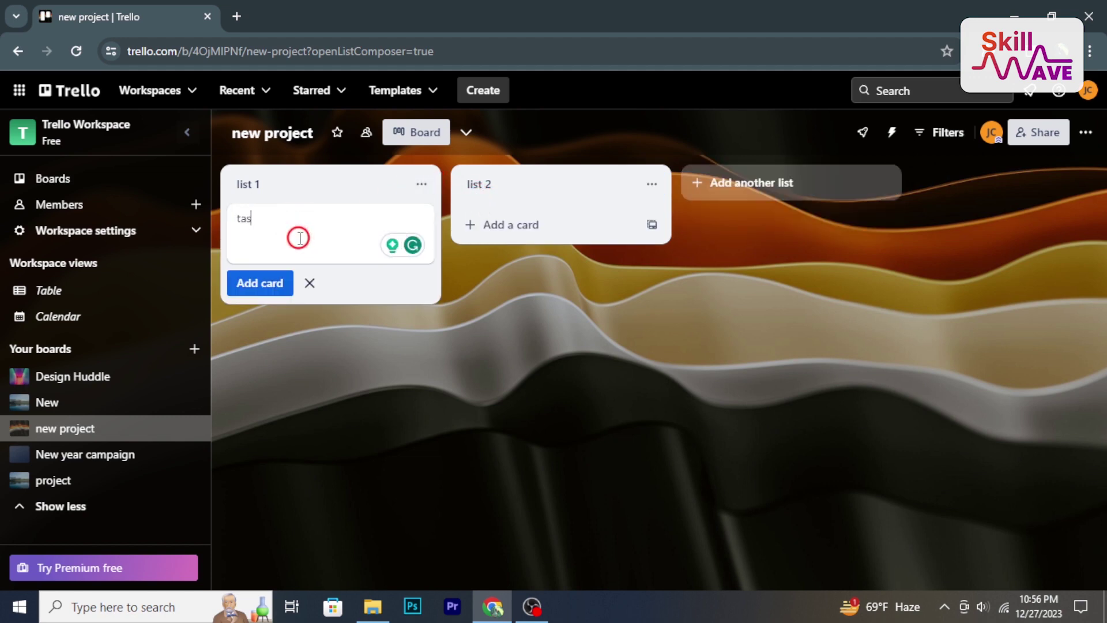
left_click(259, 283)
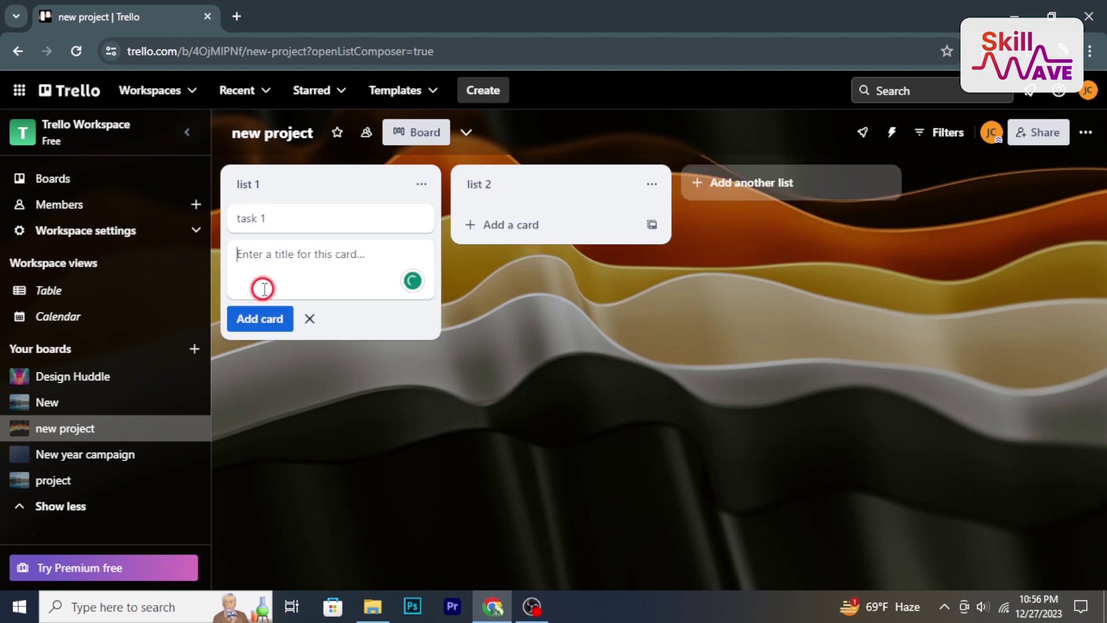
left_click(259, 318)
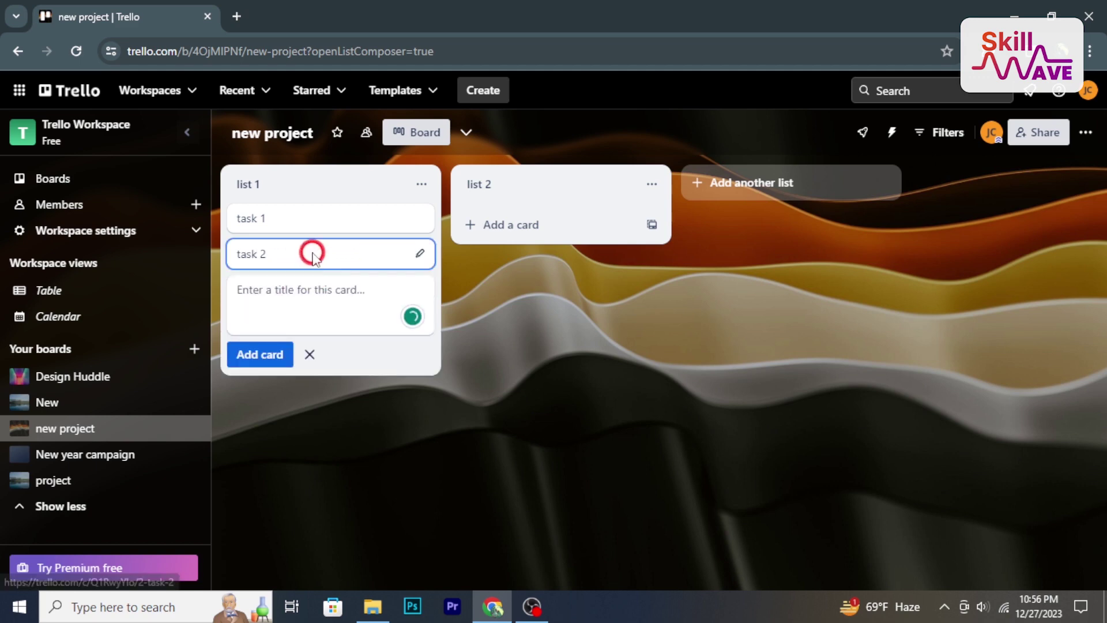
left_click(309, 250)
left_click(303, 312)
left_click(301, 392)
scroll(328, 346, "down", 1)
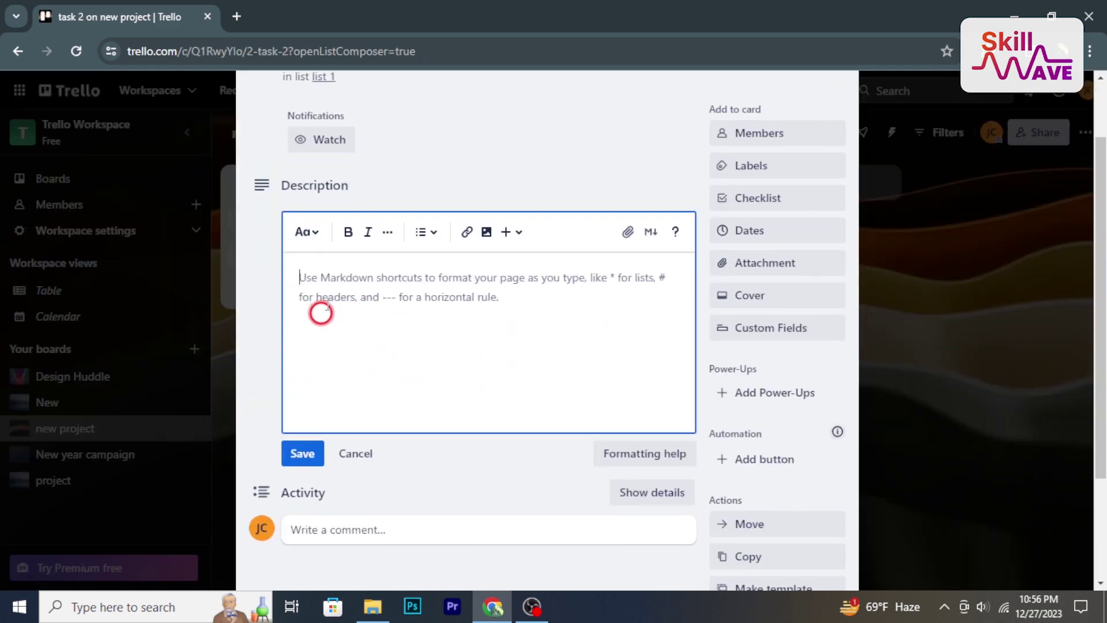
scroll(444, 282, "down", 2)
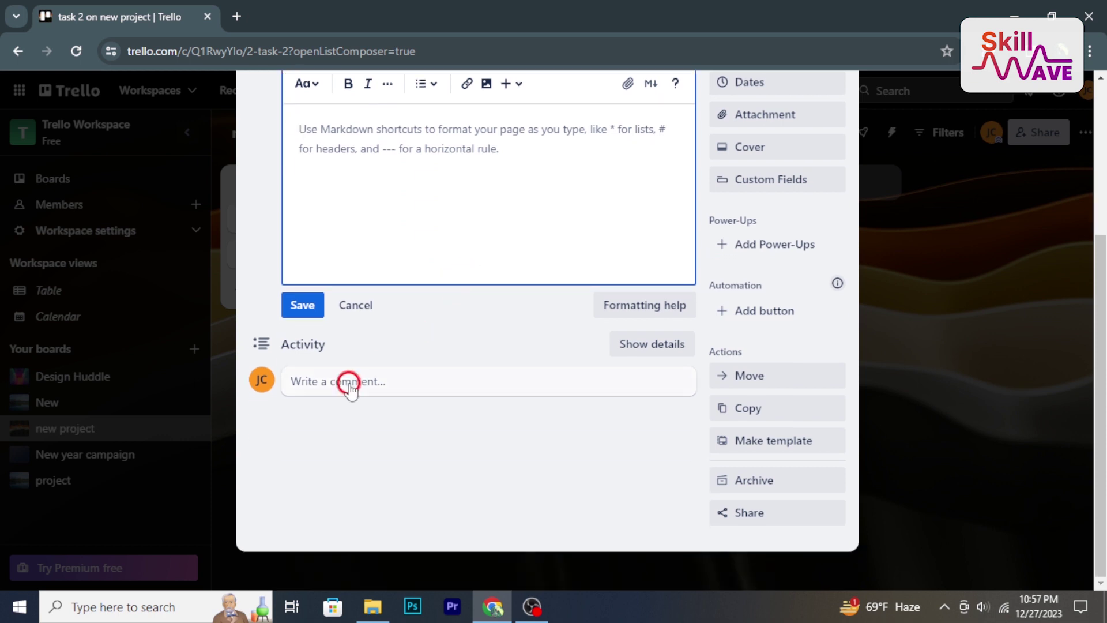
left_click(346, 383)
type("@")
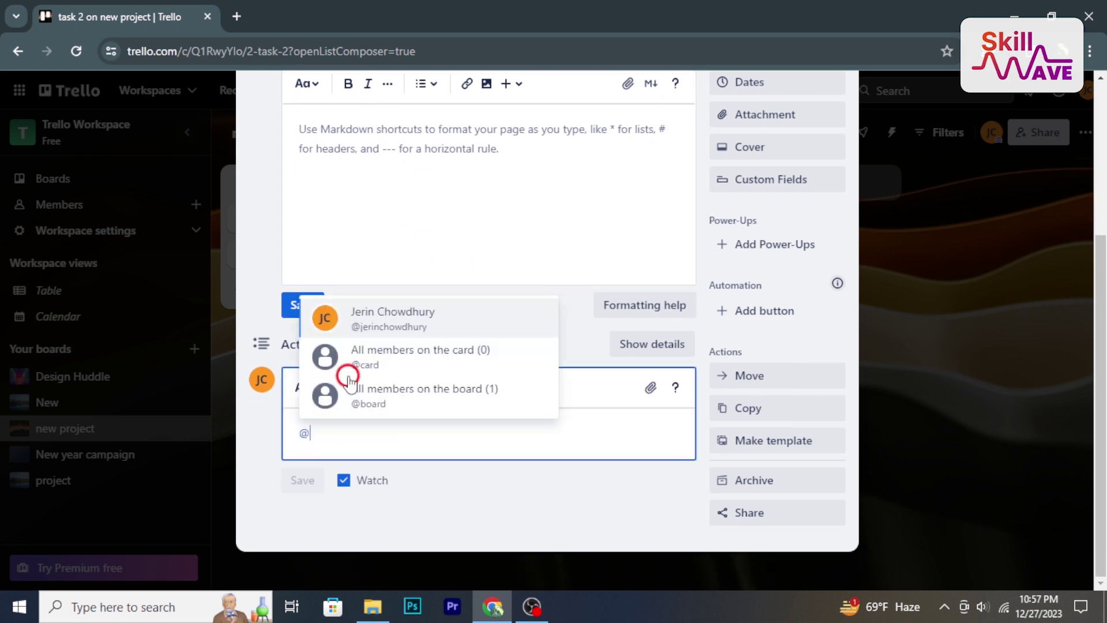
left_click(349, 375)
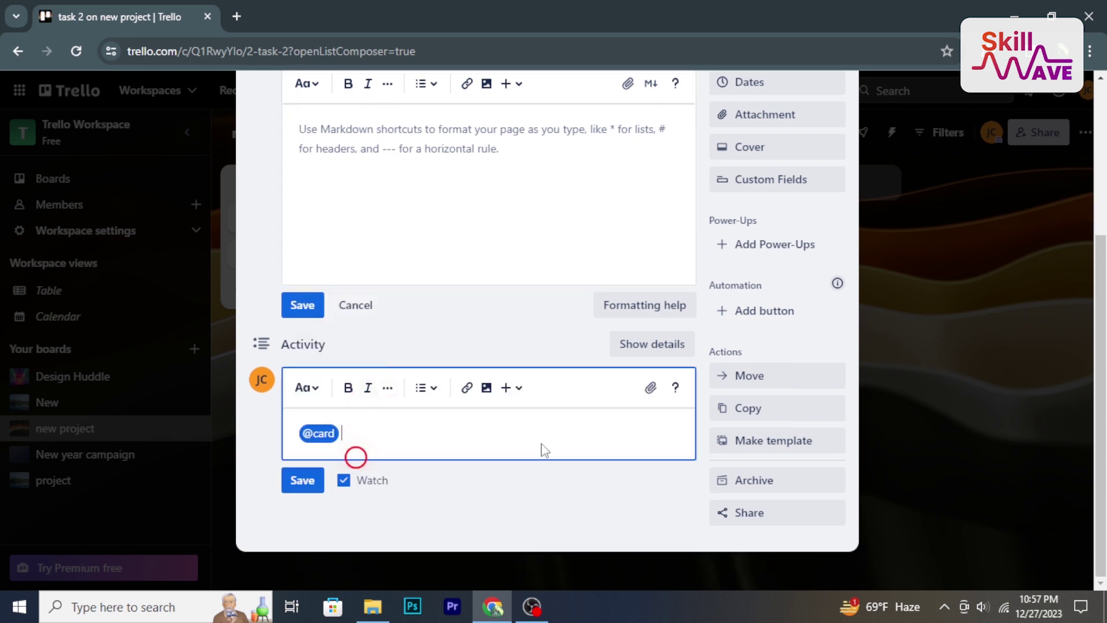
left_click(302, 481)
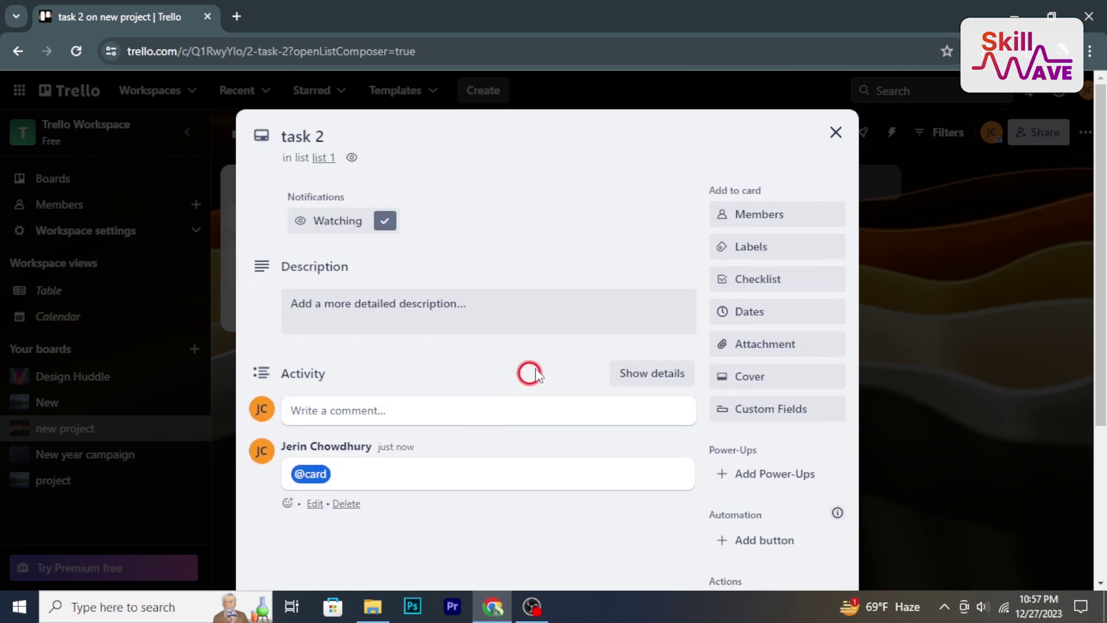
Assign the board's sole member to the task 2 card
left_click(793, 217)
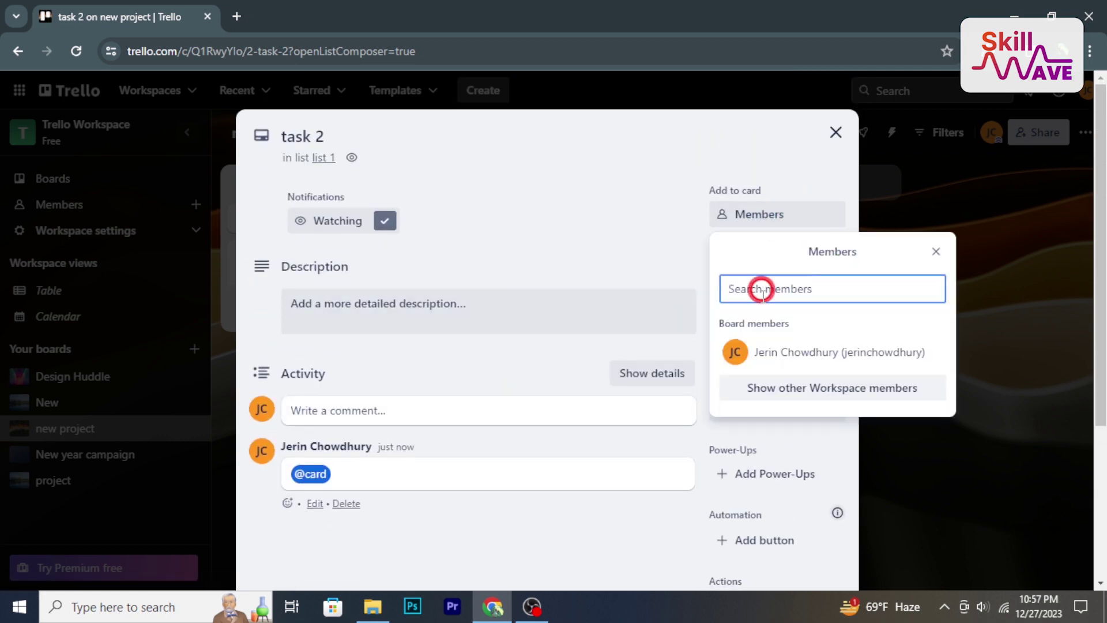
left_click(781, 351)
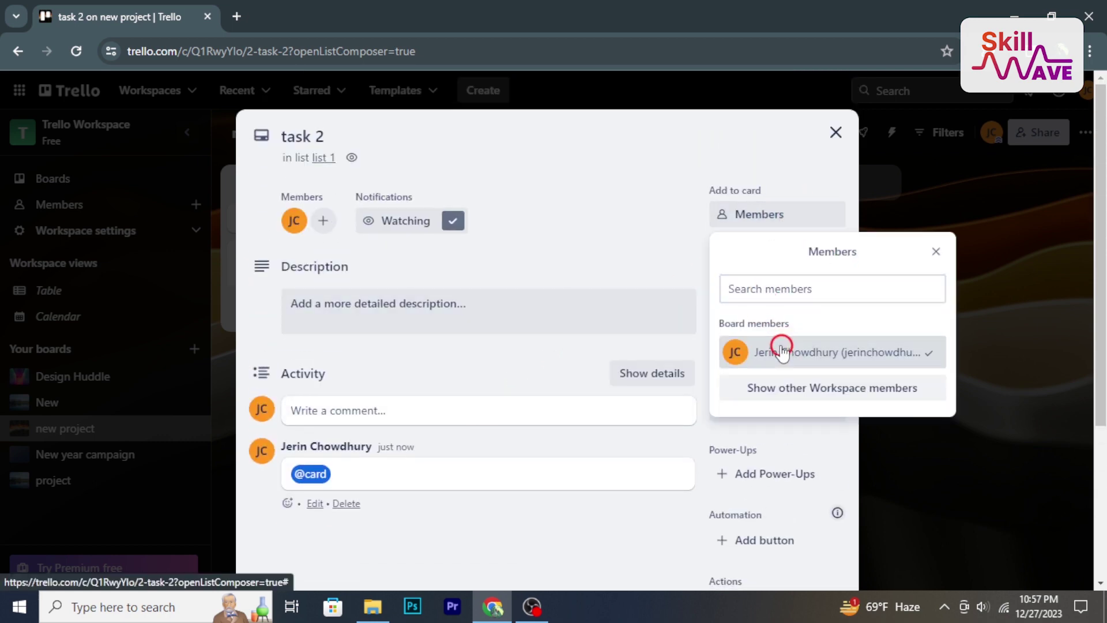
left_click(649, 213)
Apply the green, purple and red labels to task 2
left_click(774, 244)
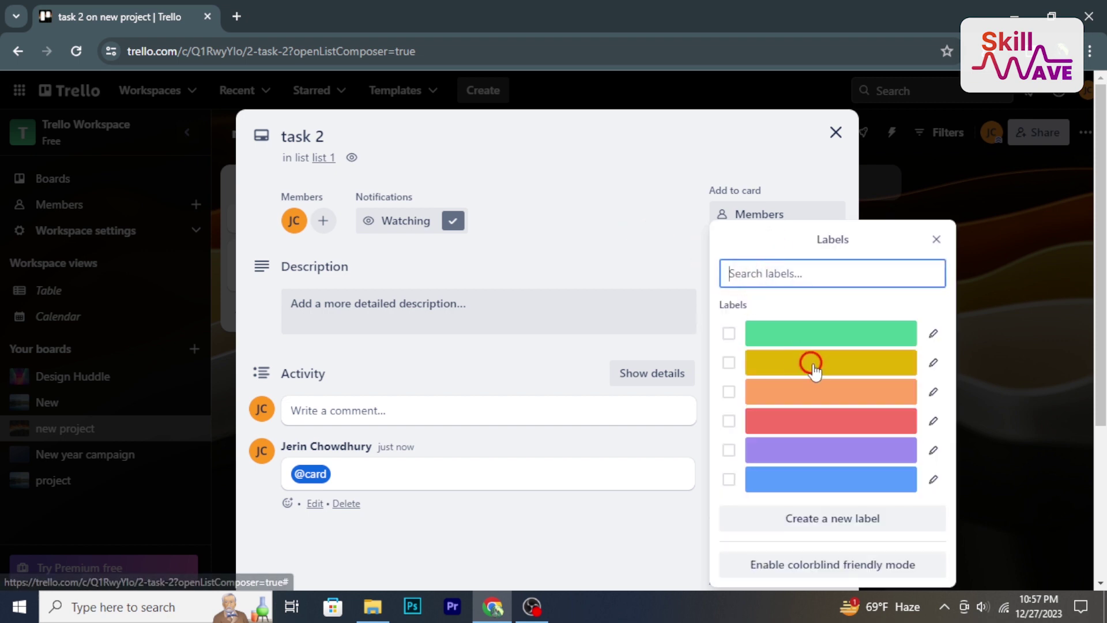
left_click(806, 335)
left_click(787, 444)
left_click(790, 424)
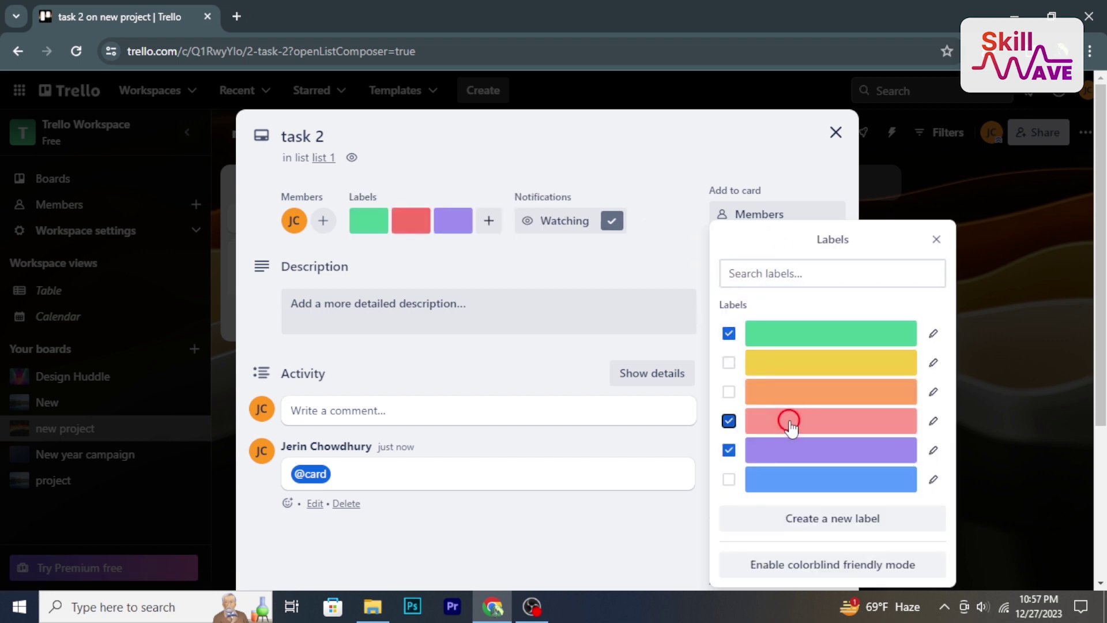
left_click(938, 237)
Add a checklist with items 1, 2 and 3, ticking the first two for 67%
left_click(763, 278)
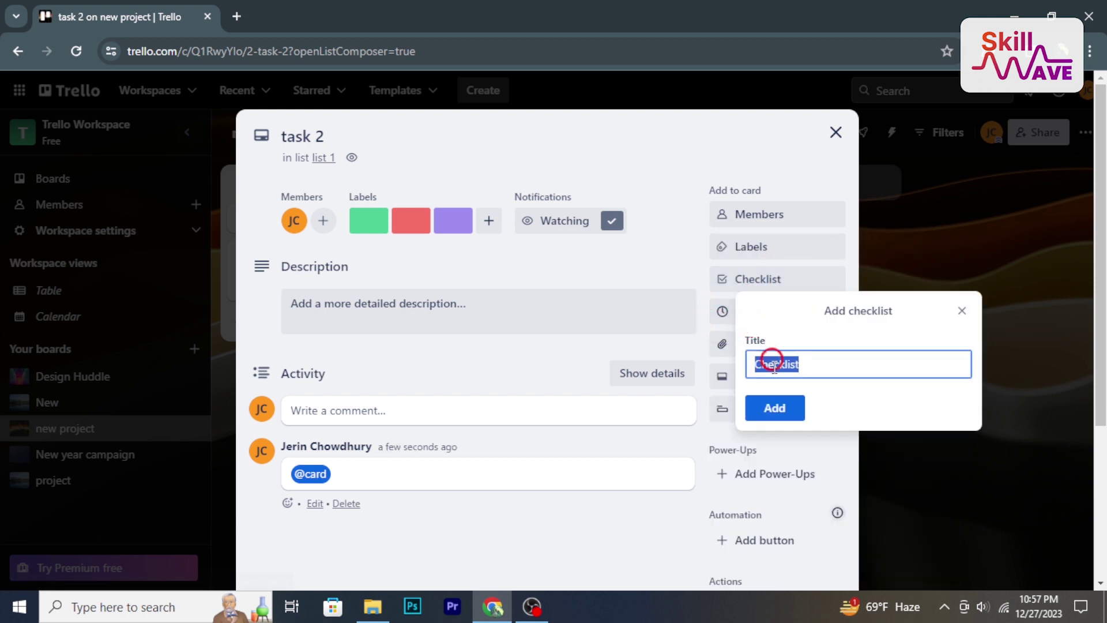
left_click(774, 407)
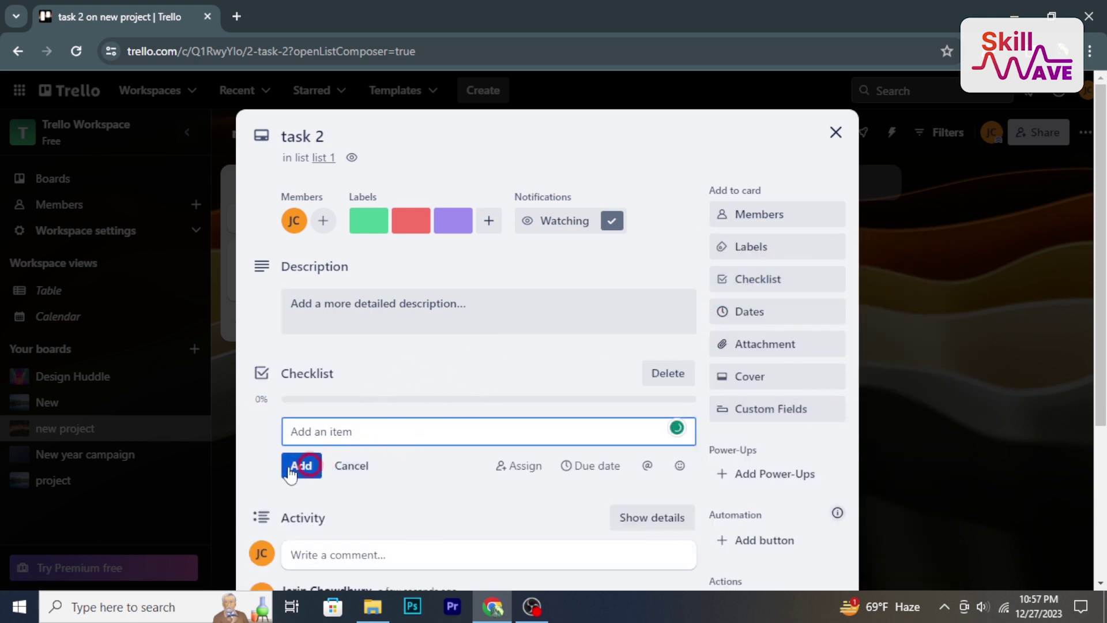
left_click(333, 431)
type("1")
left_click(300, 465)
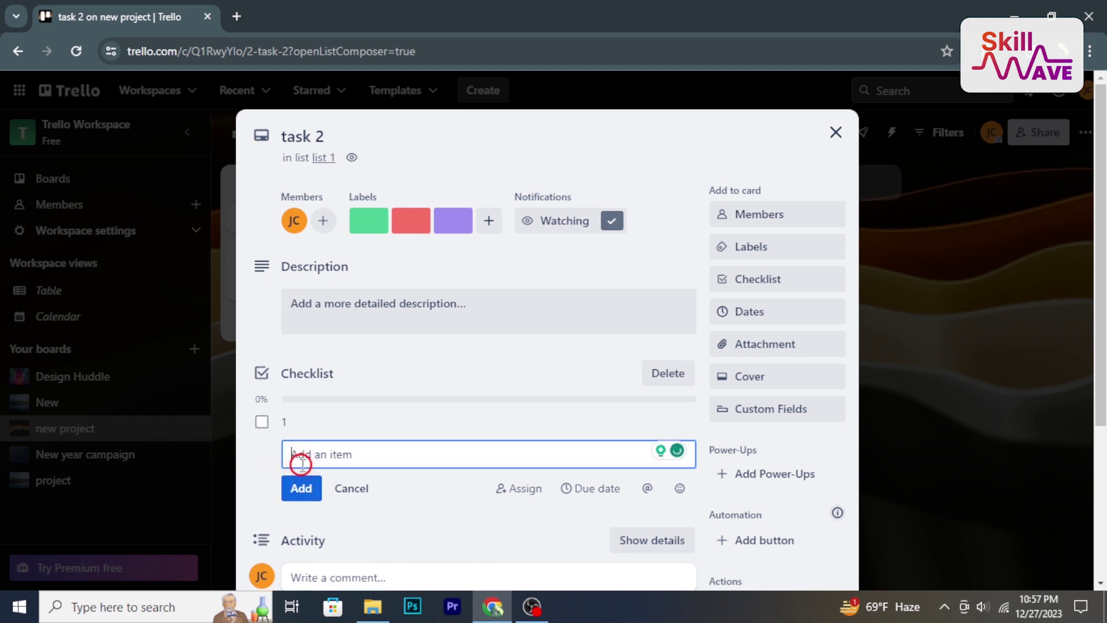
type("2")
left_click(304, 478)
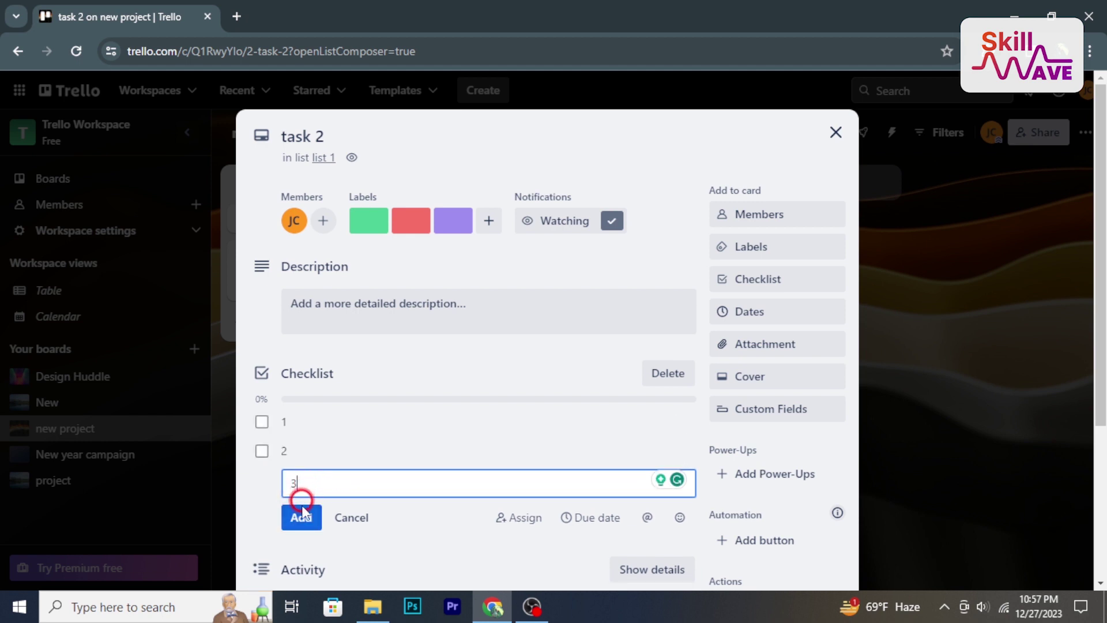
type("3")
left_click(302, 517)
left_click(262, 422)
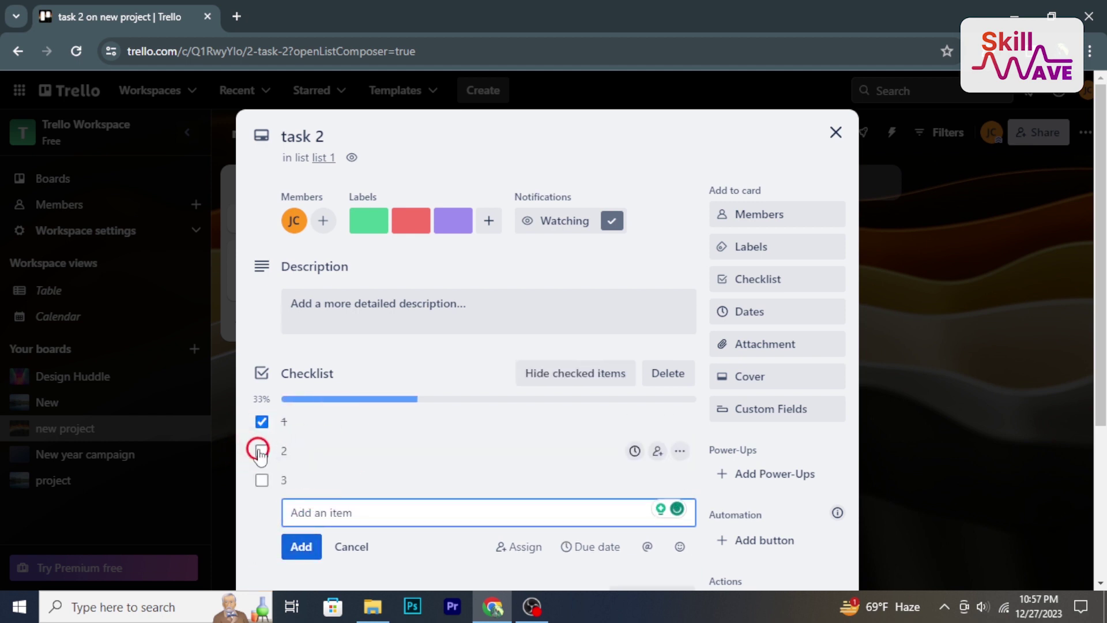
left_click(261, 452)
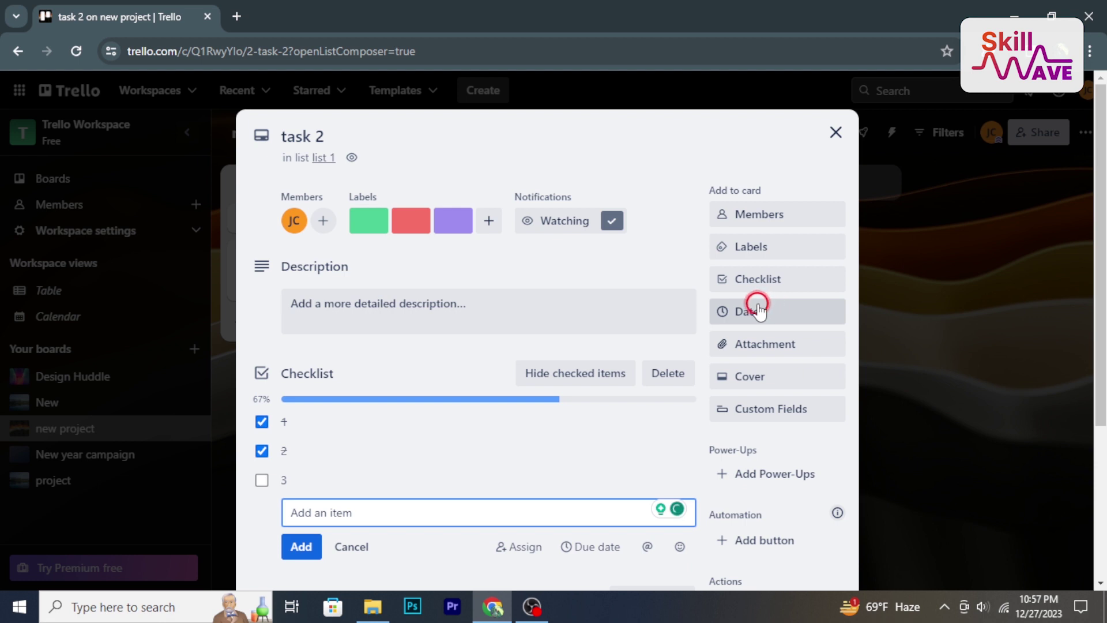
left_click(759, 311)
Give task 2 a Dec 31, 10:53 PM due date and close the card
left_click(731, 362)
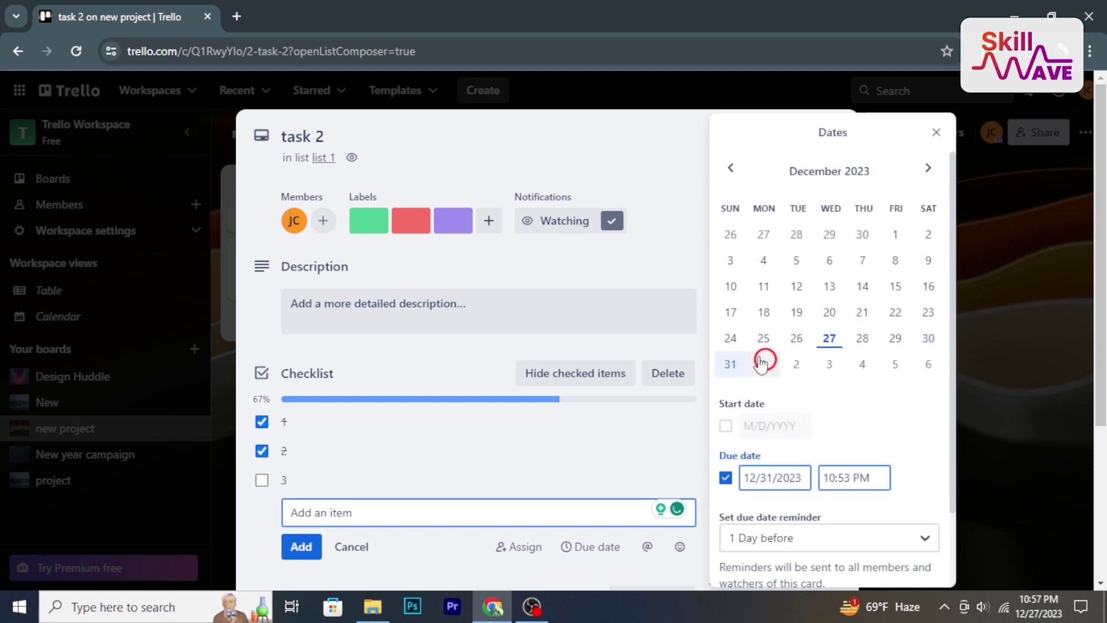
scroll(794, 519, "down", 2)
left_click(788, 526)
scroll(779, 291, "down", 5)
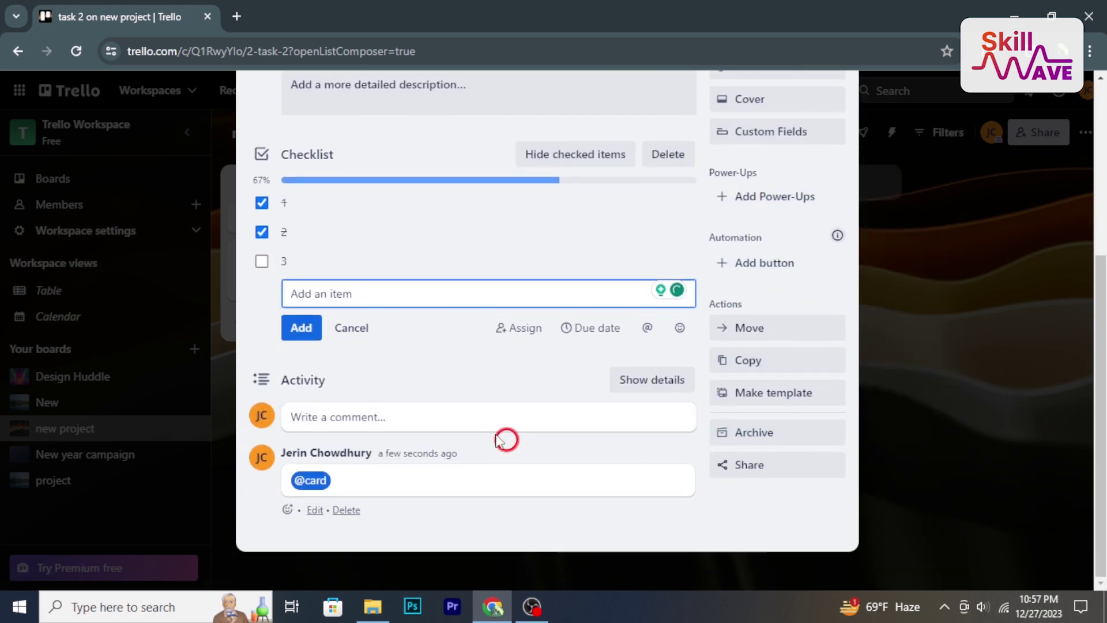
scroll(504, 440, "up", 5)
left_click(836, 132)
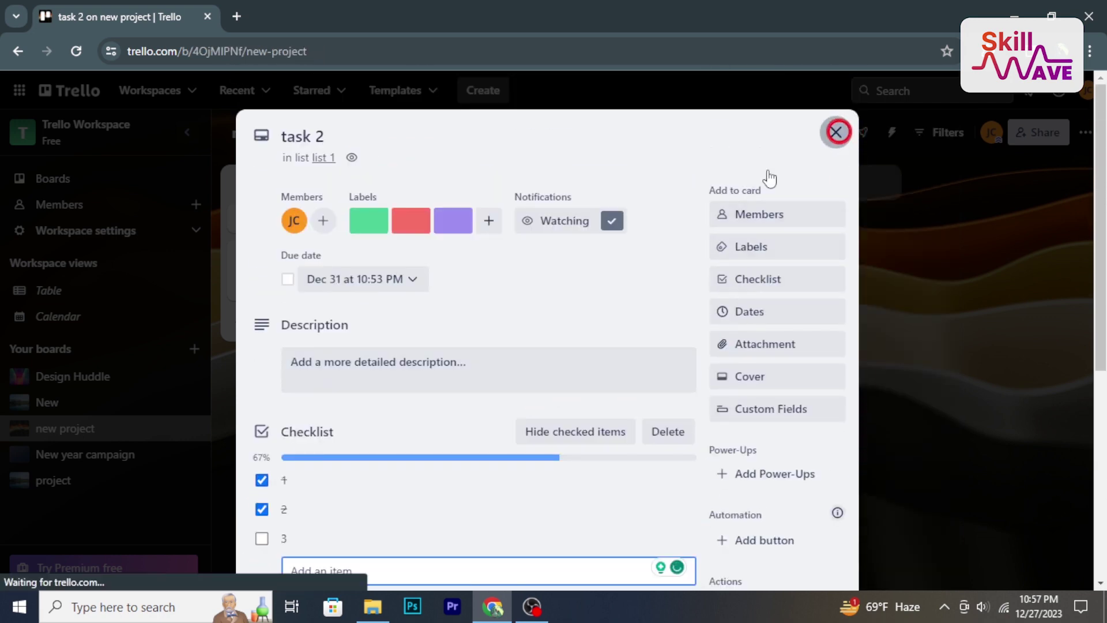
left_click(912, 93)
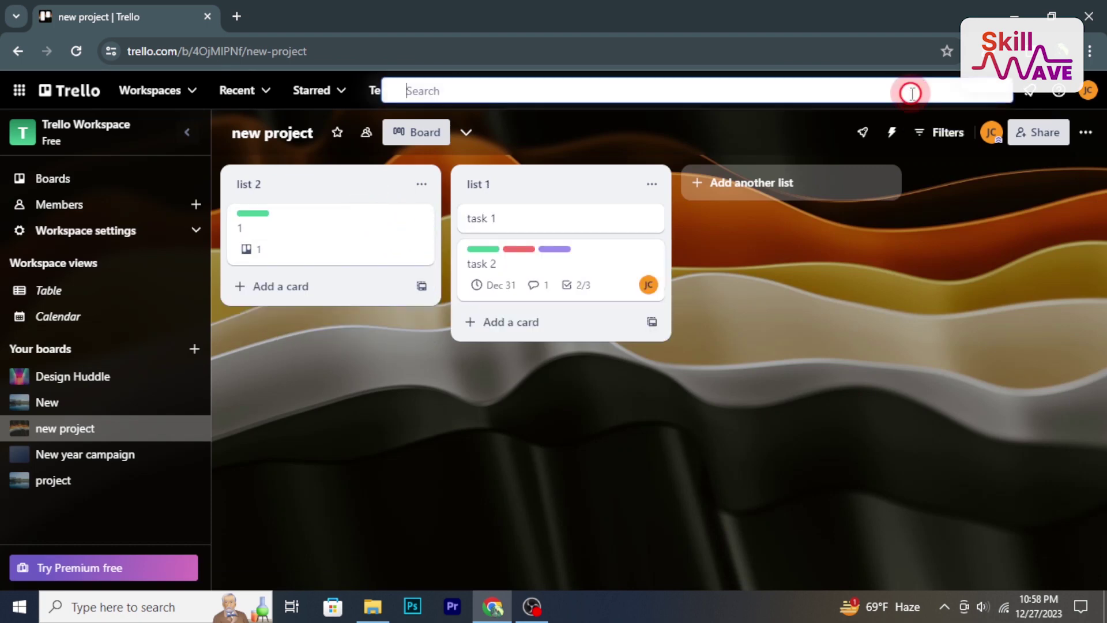
left_click(503, 92)
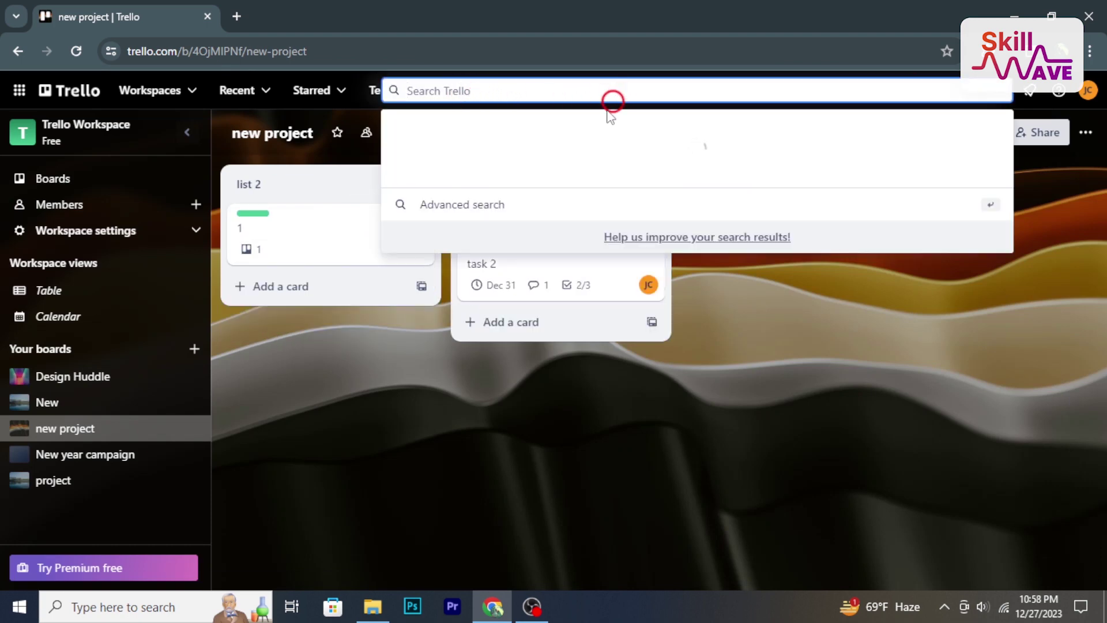
left_click(474, 322)
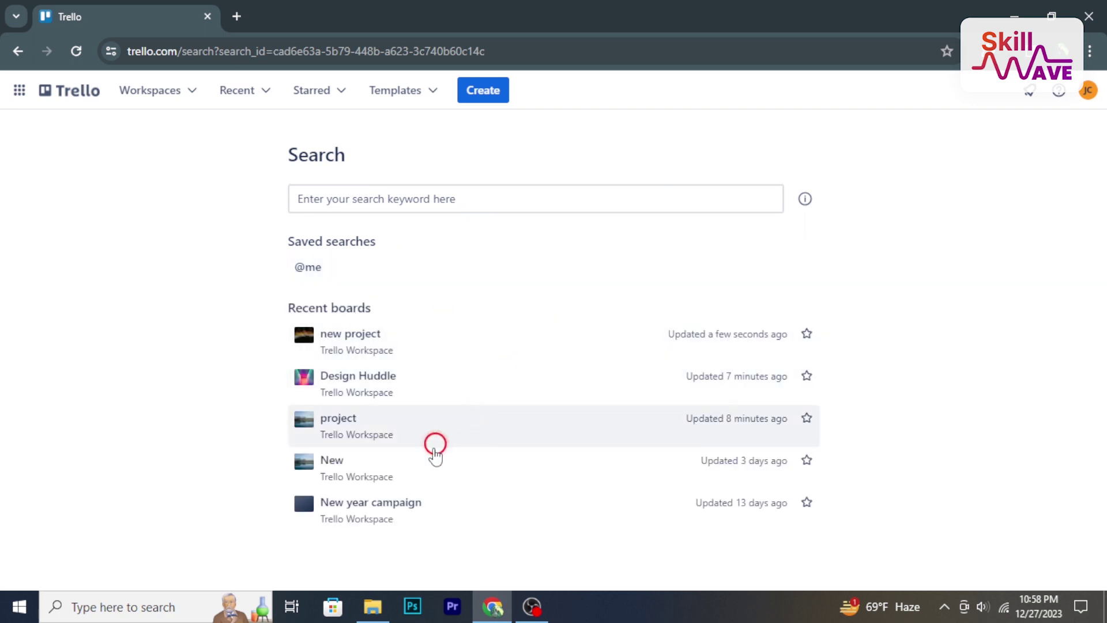
left_click(18, 52)
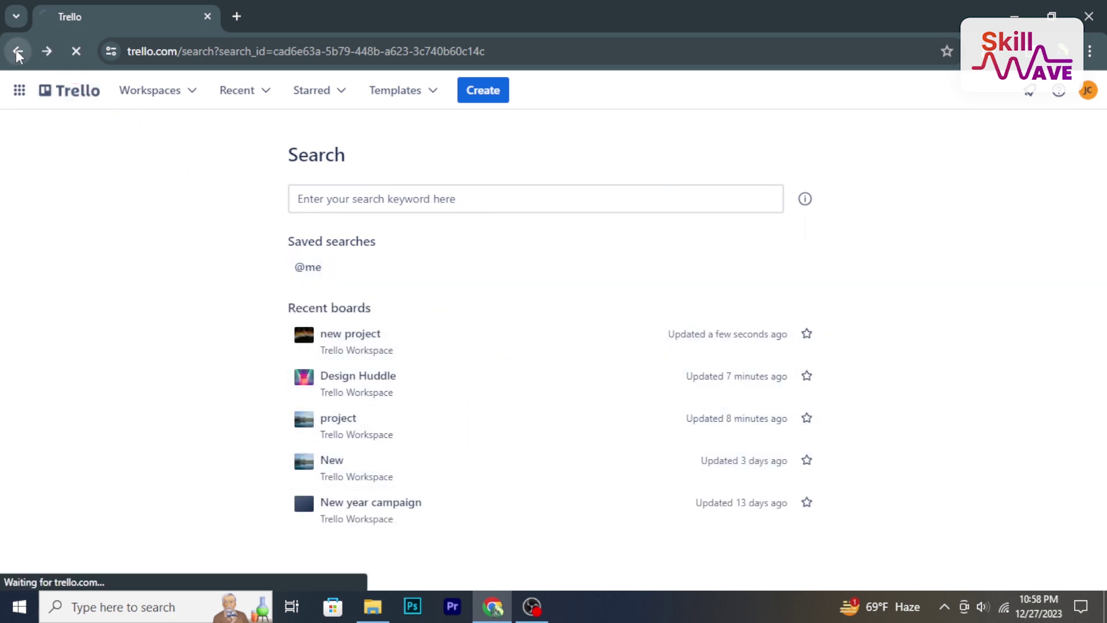
left_click(123, 104)
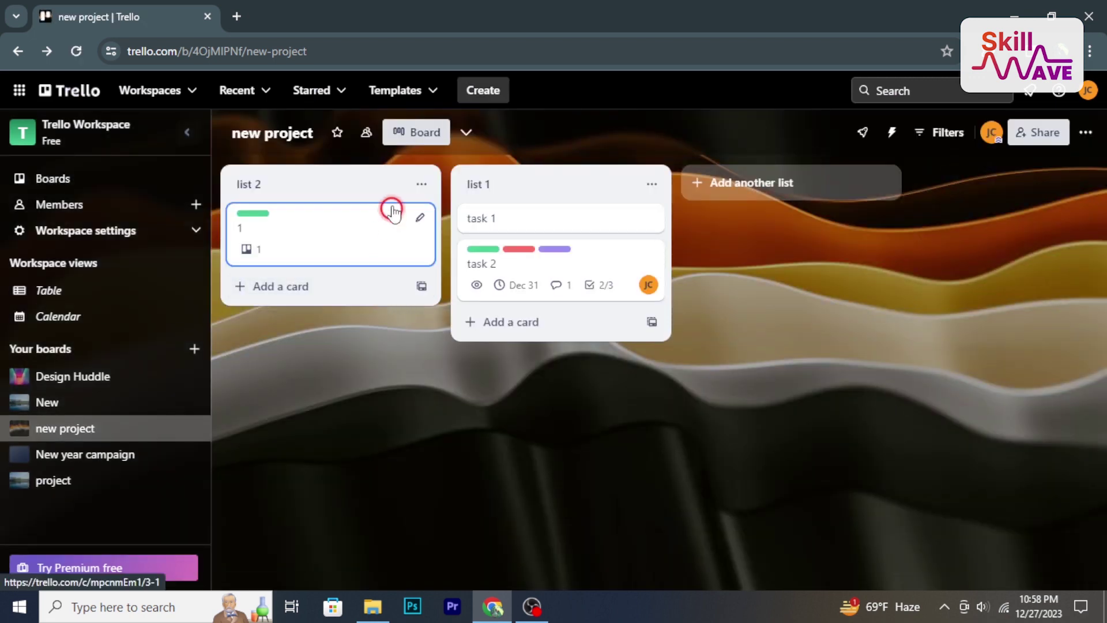
left_click(420, 220)
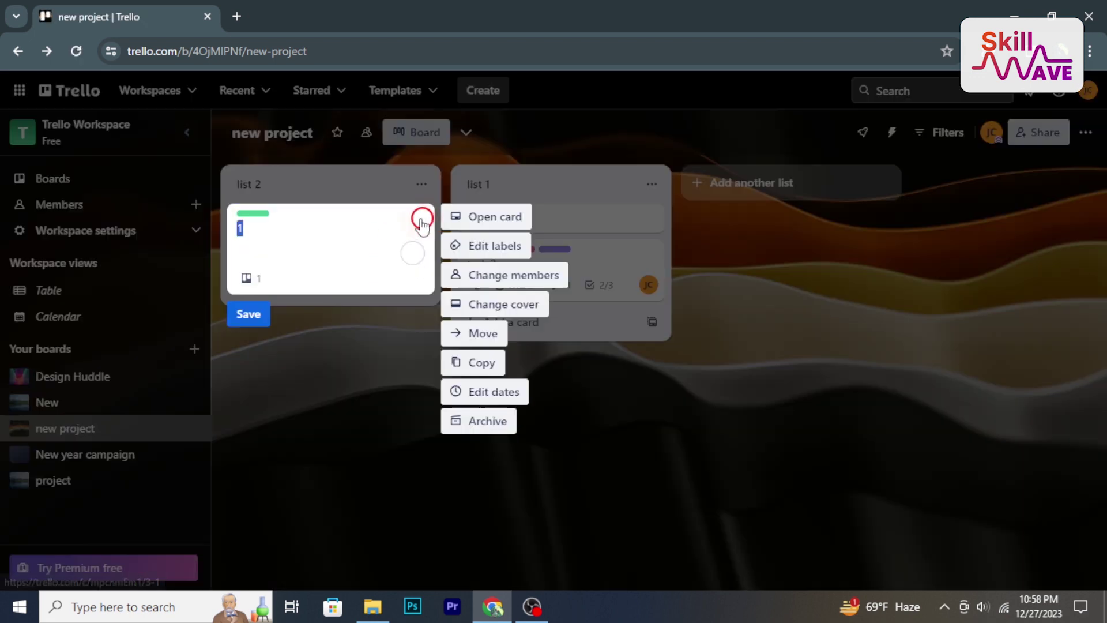
left_click(603, 380)
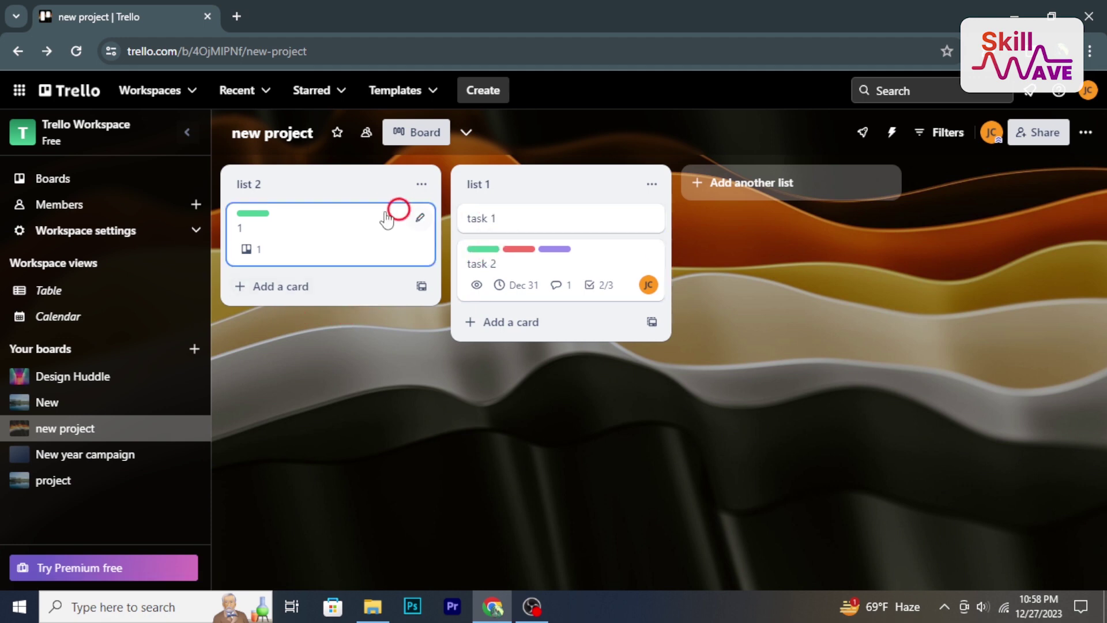
left_click(371, 179)
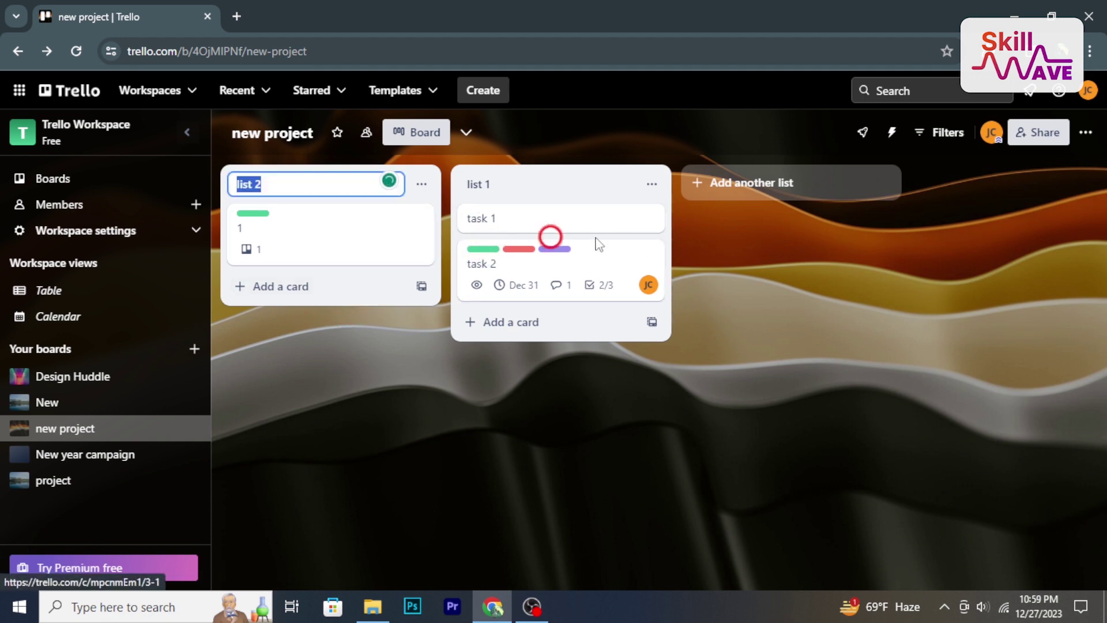
left_click(752, 252)
Open the Power-Ups catalogue from task 2 and scroll through the listed Power-Ups
left_click(588, 280)
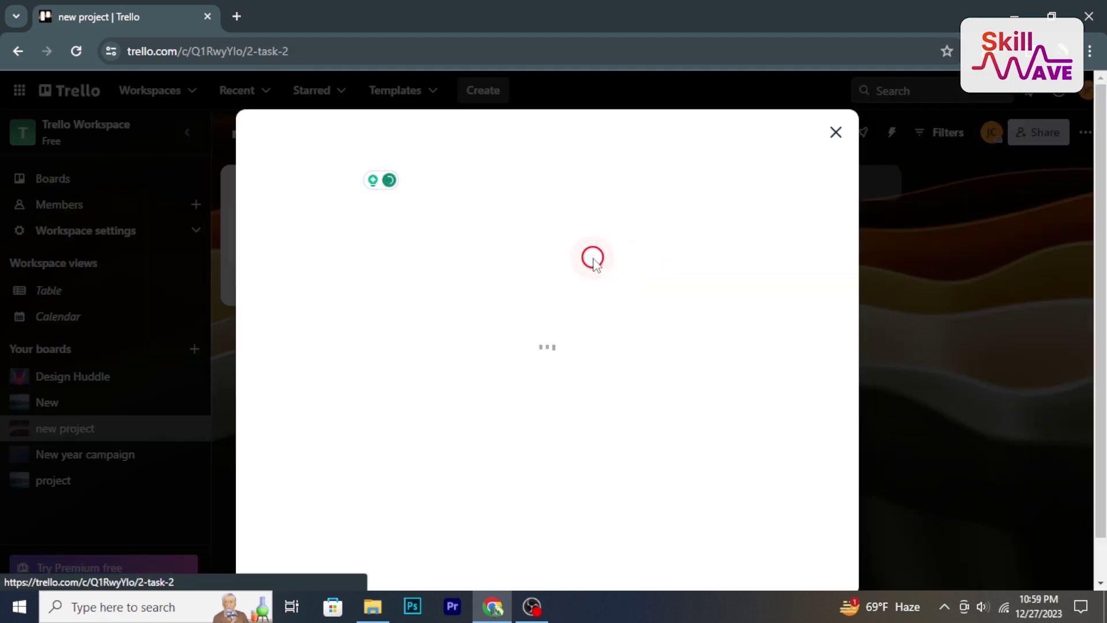
scroll(692, 386, "down", 3)
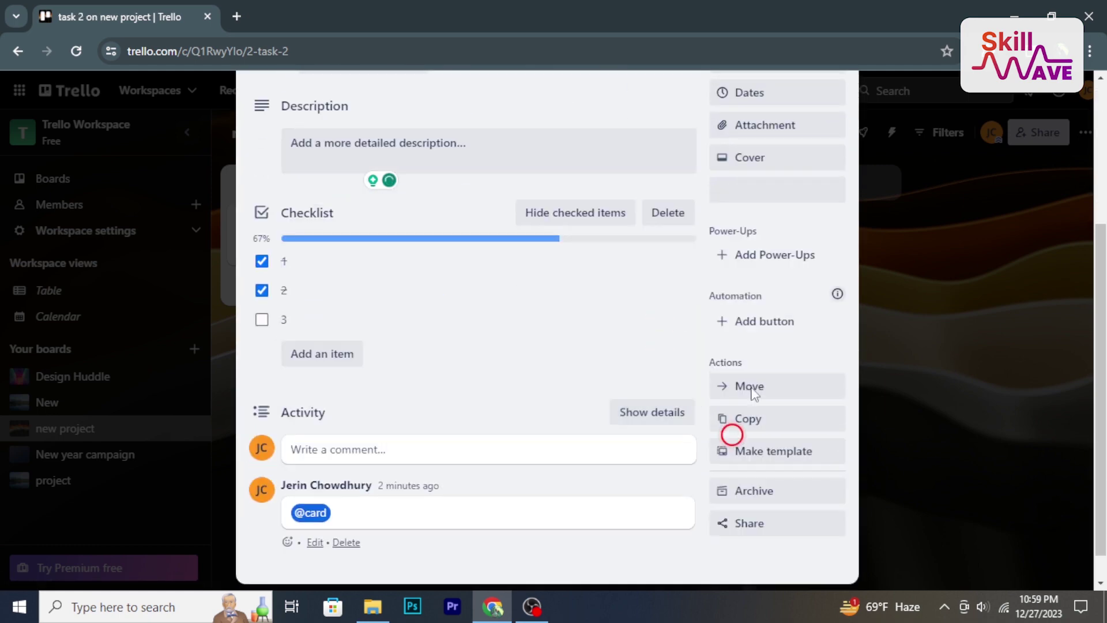
left_click(769, 258)
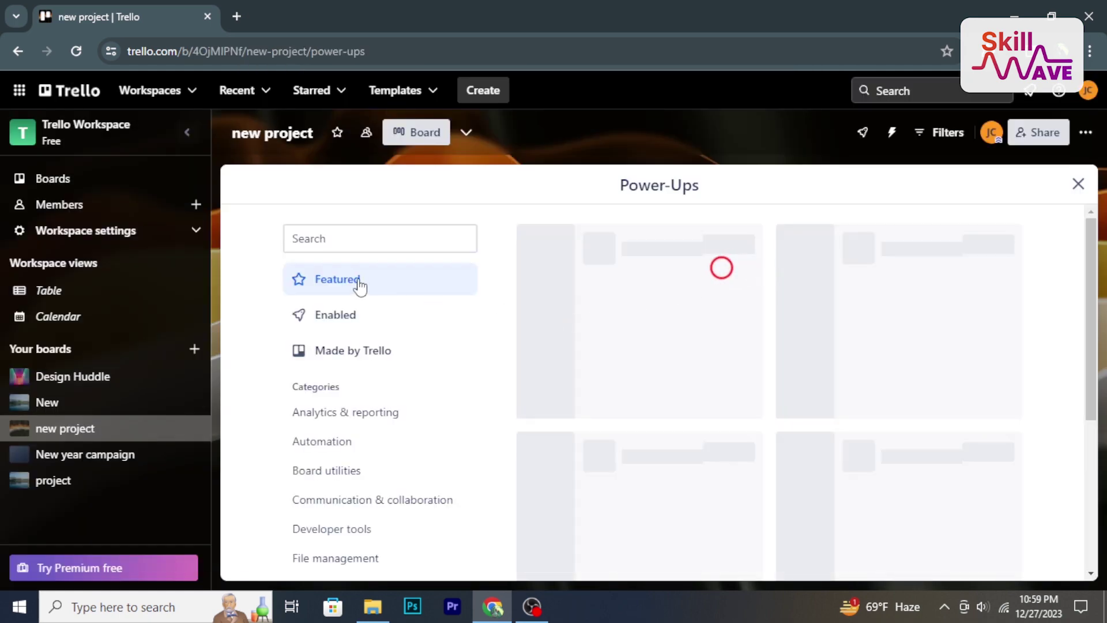
scroll(354, 467, "down", 1)
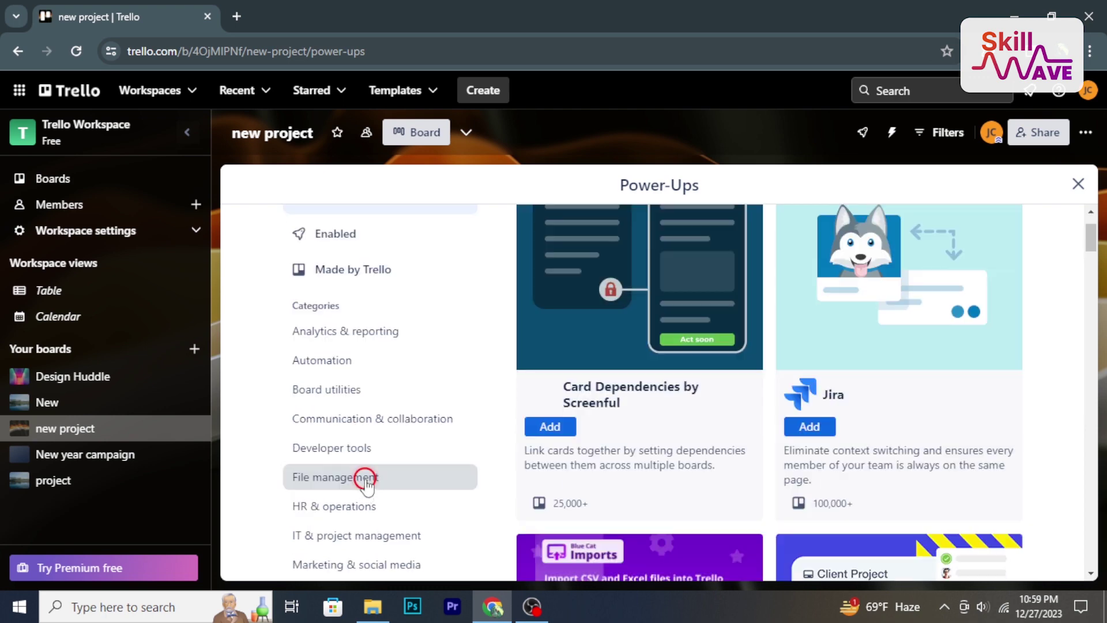
scroll(369, 516, "down", 1)
scroll(462, 455, "down", 1)
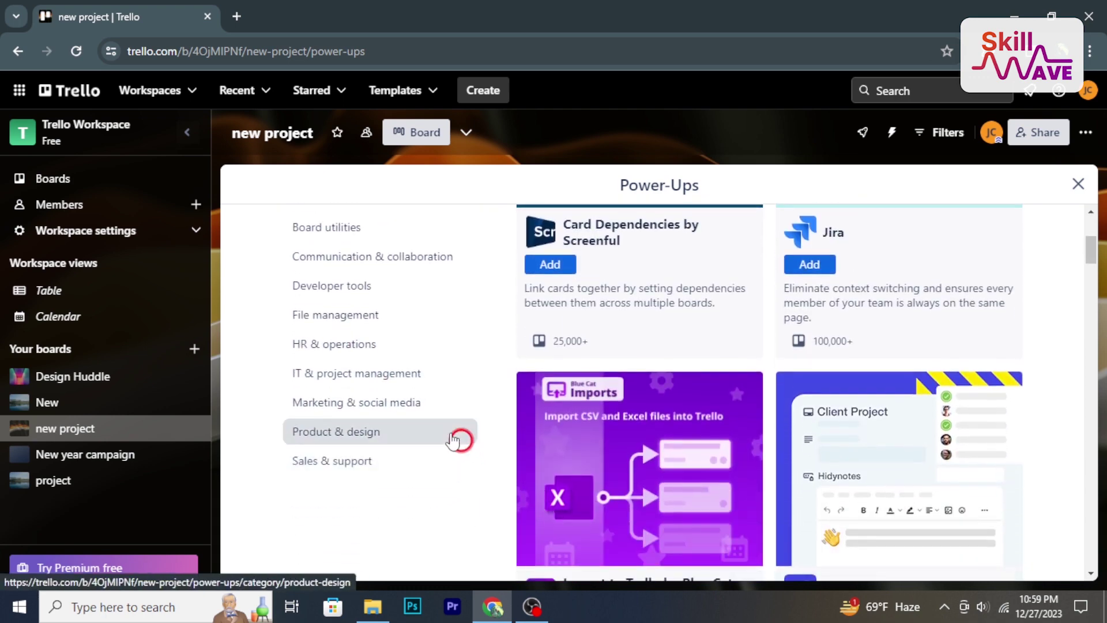
scroll(749, 361, "down", 3)
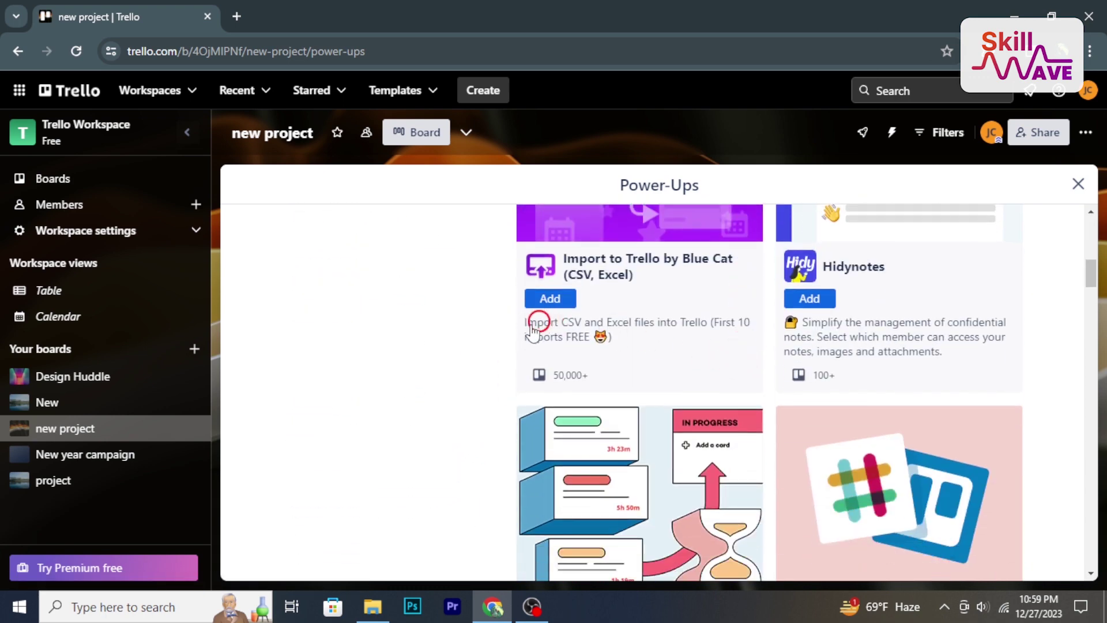
scroll(533, 329, "down", 5)
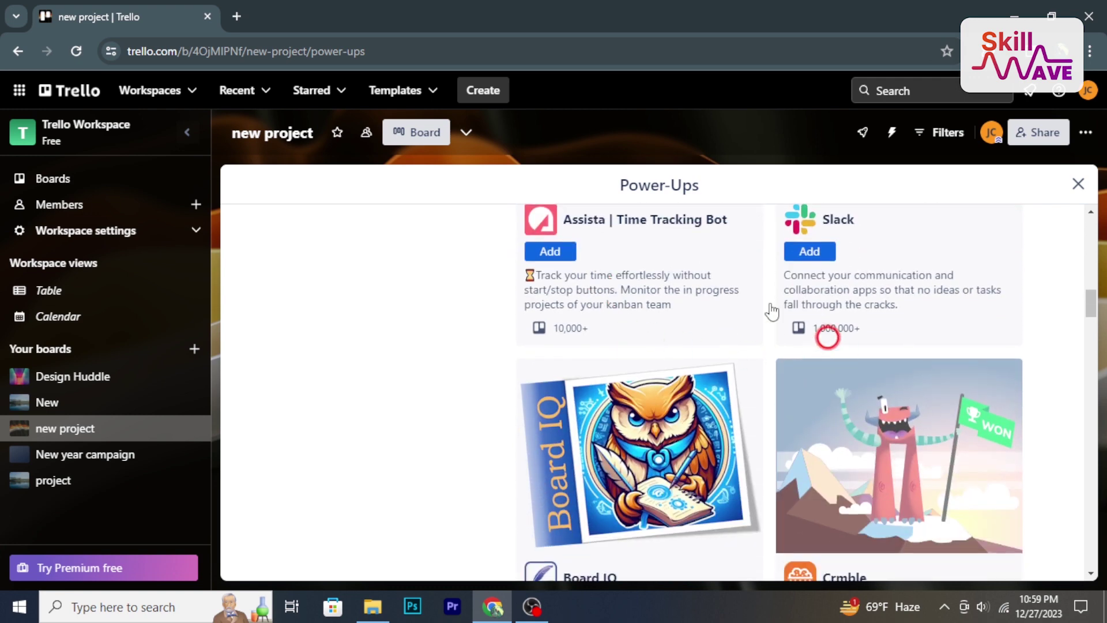
scroll(887, 261, "down", 4)
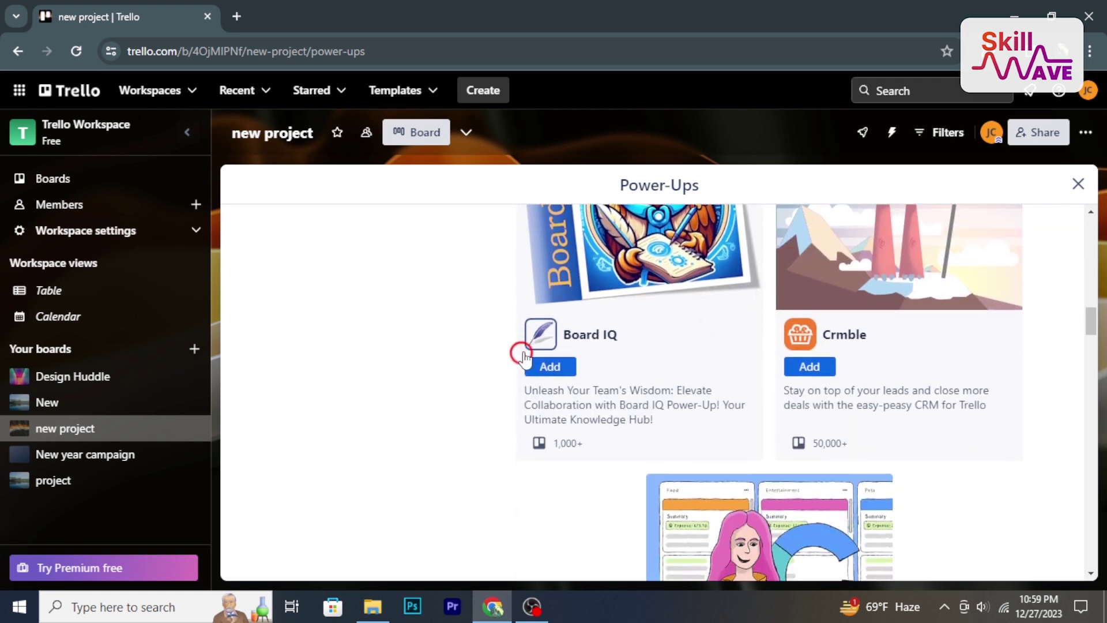
scroll(861, 384, "down", 1)
scroll(862, 384, "down", 5)
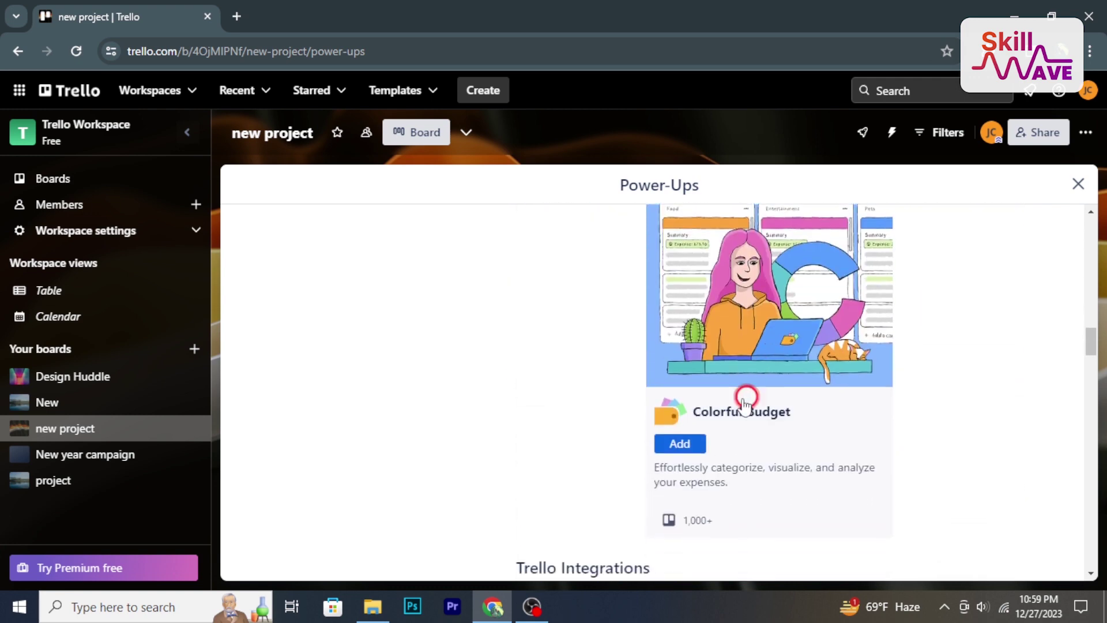
Browse on to Trello integrations like Microsoft Teams, then switch to the Design Huddle board
left_click(803, 393)
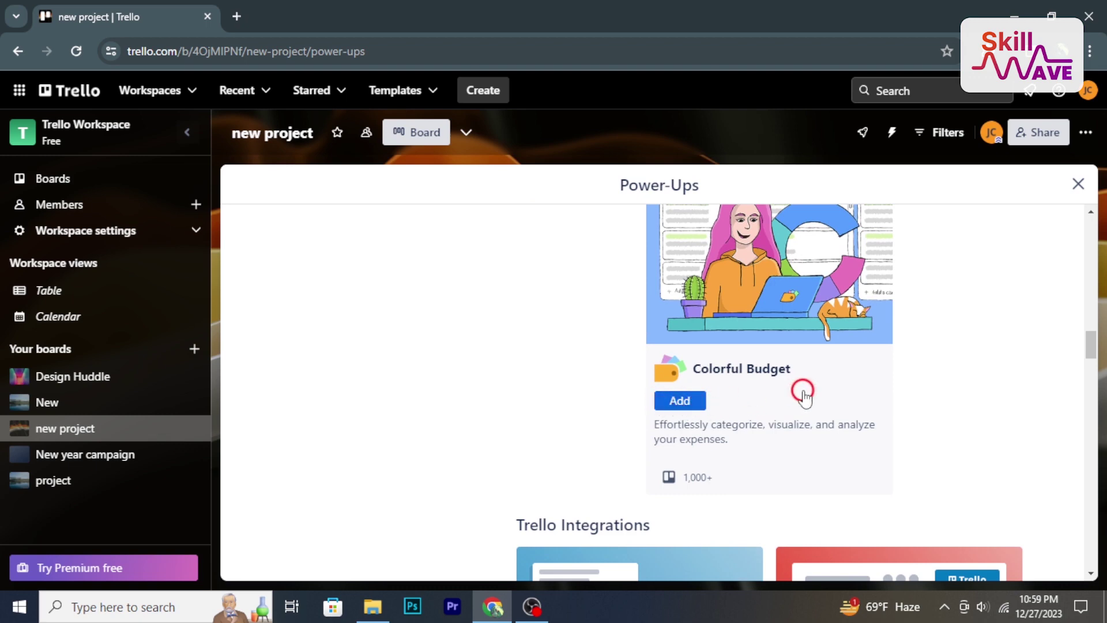
scroll(803, 393, "down", 5)
scroll(494, 379, "down", 2)
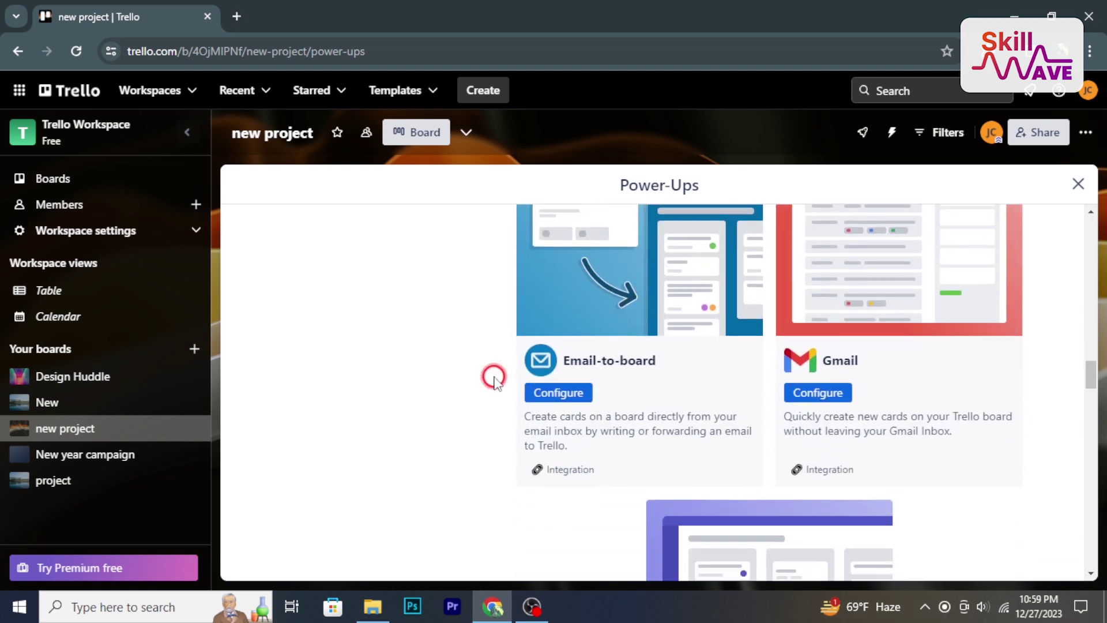
scroll(634, 326, "down", 5)
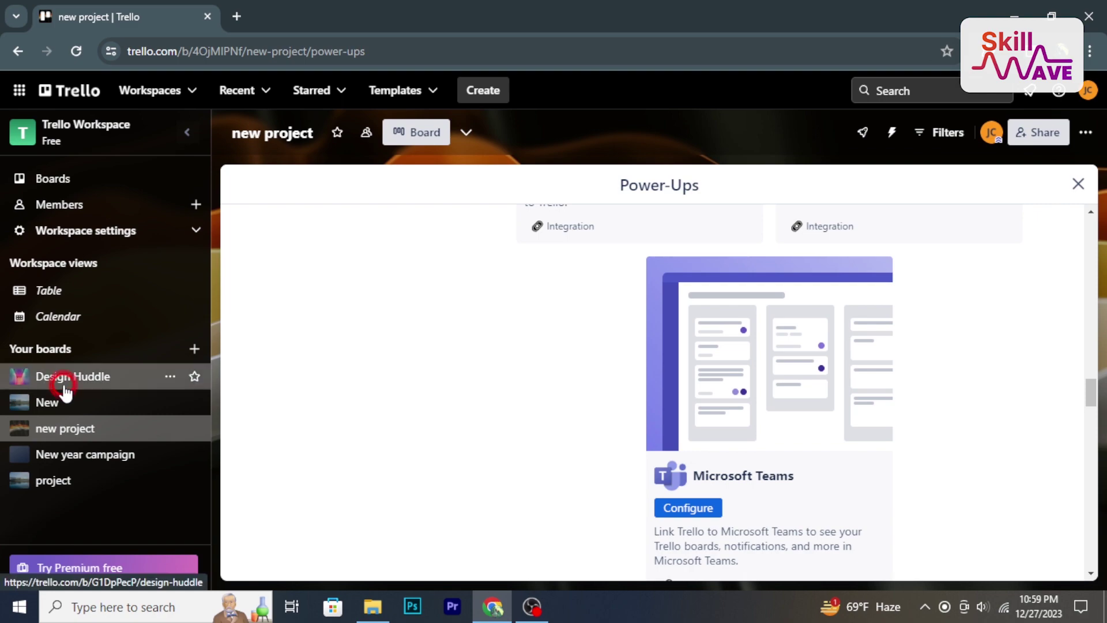
left_click(97, 380)
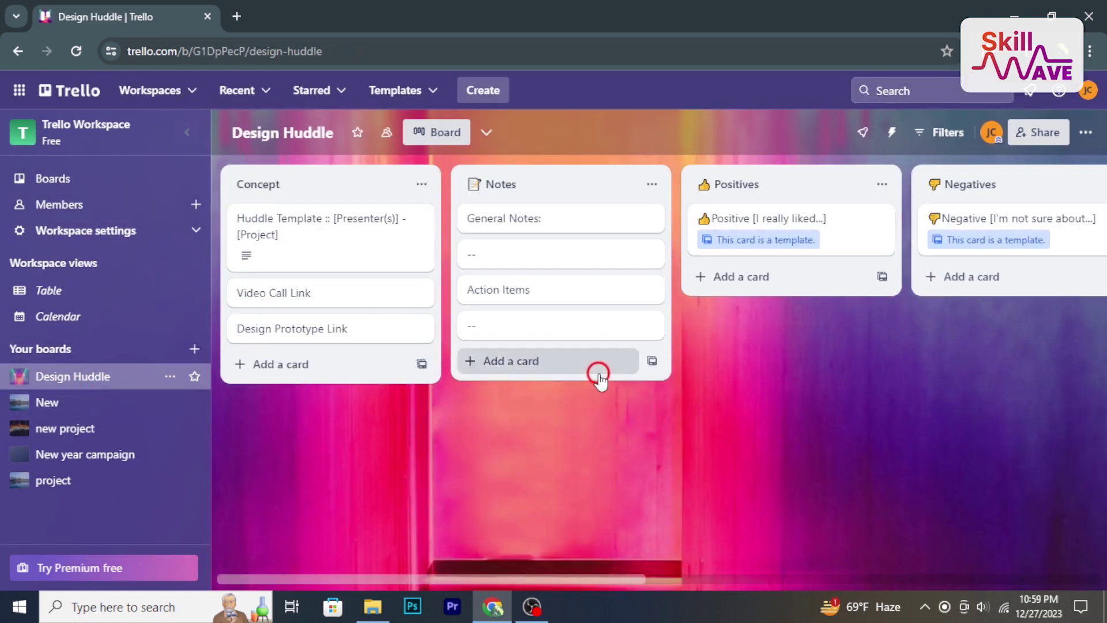